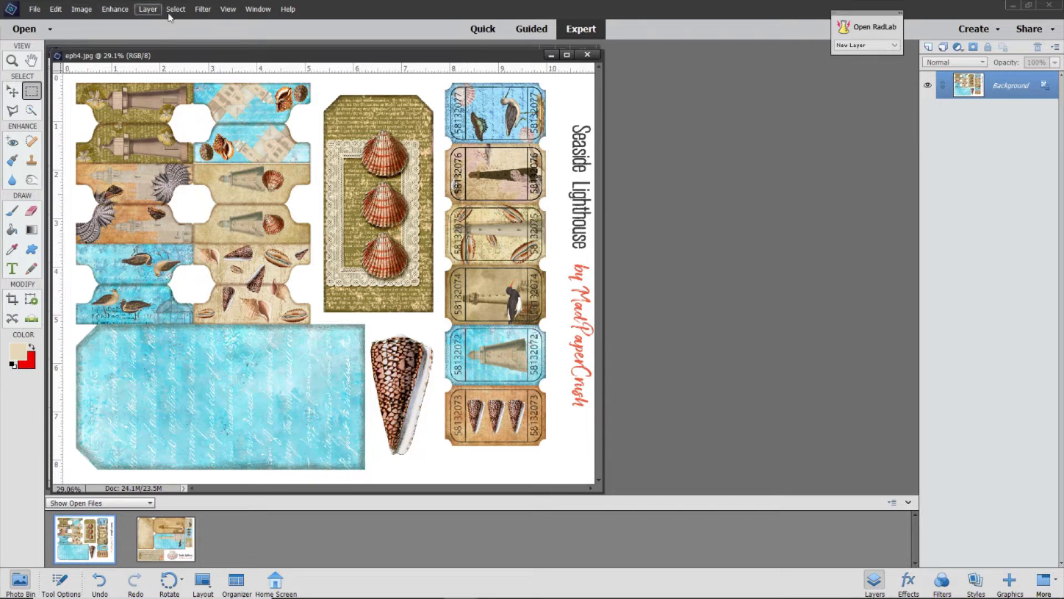
Create a blank U.S. Paper document in Letter size, 8.5 x 11 inches at 300 pixels/inch with a white background.
click(33, 9)
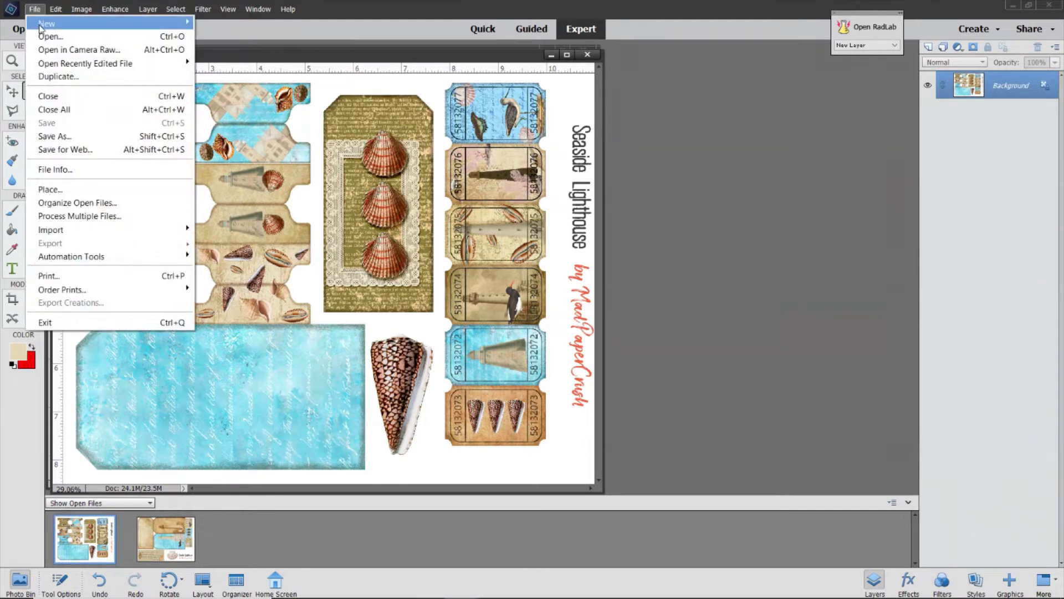
mouse_move(42, 25)
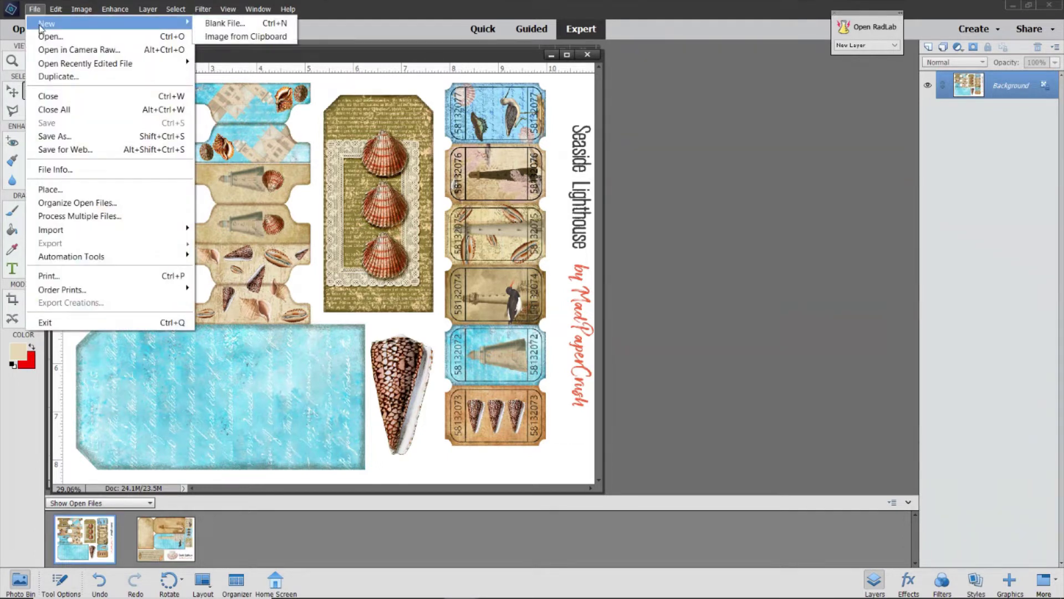
click(219, 25)
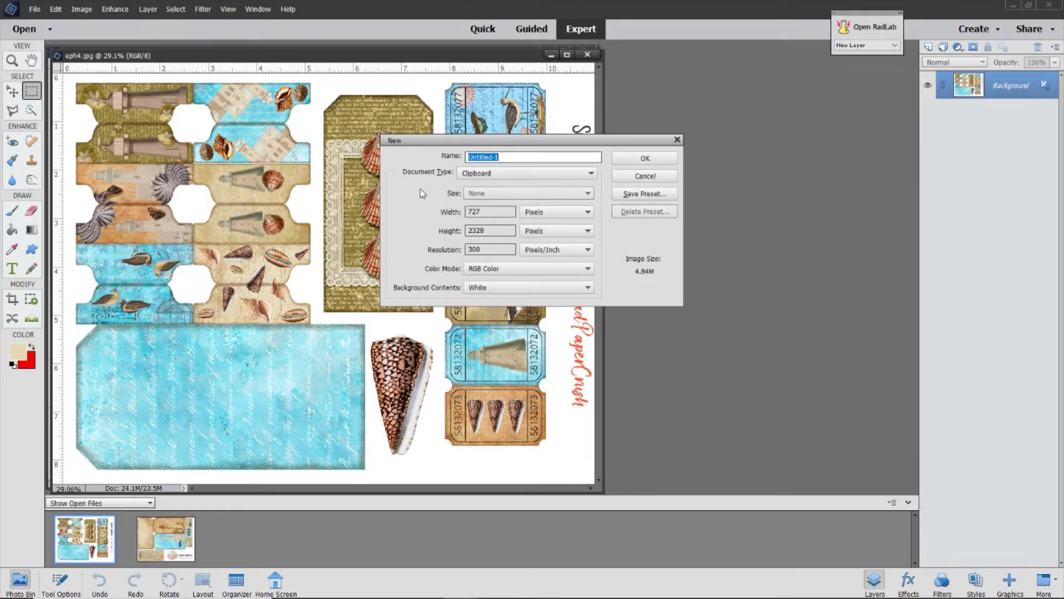
click(472, 174)
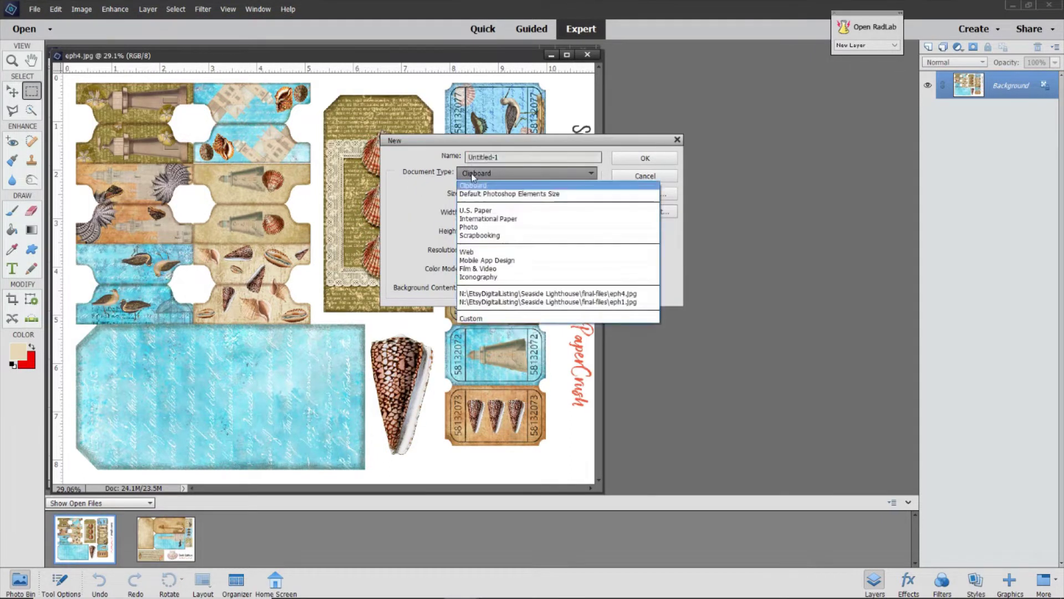
click(506, 211)
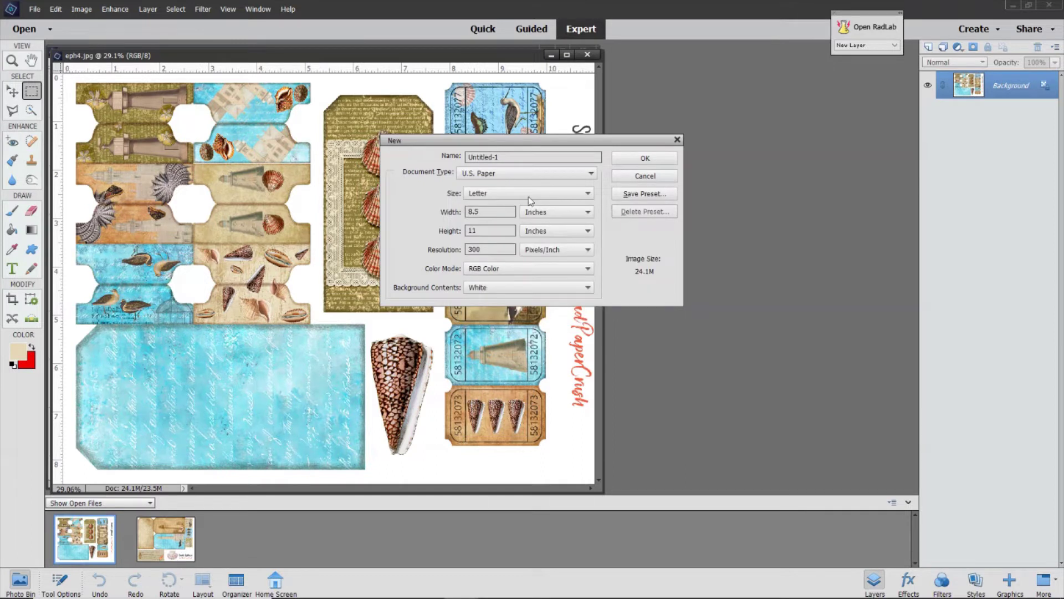
click(637, 159)
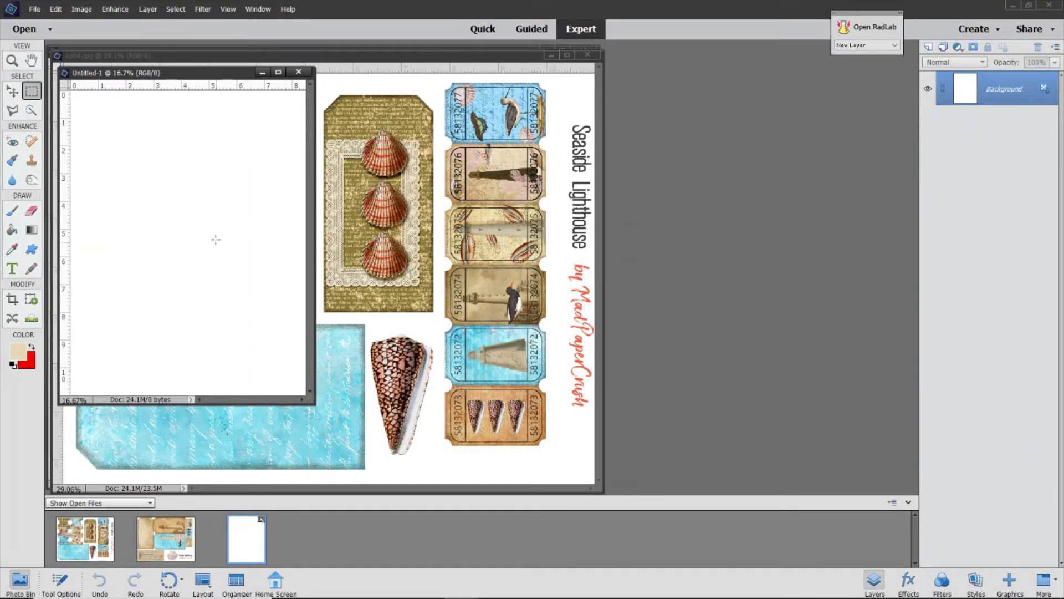
Move the blank document's window away from the corner and rotate its page 90° right.
drag(184, 78, 338, 103)
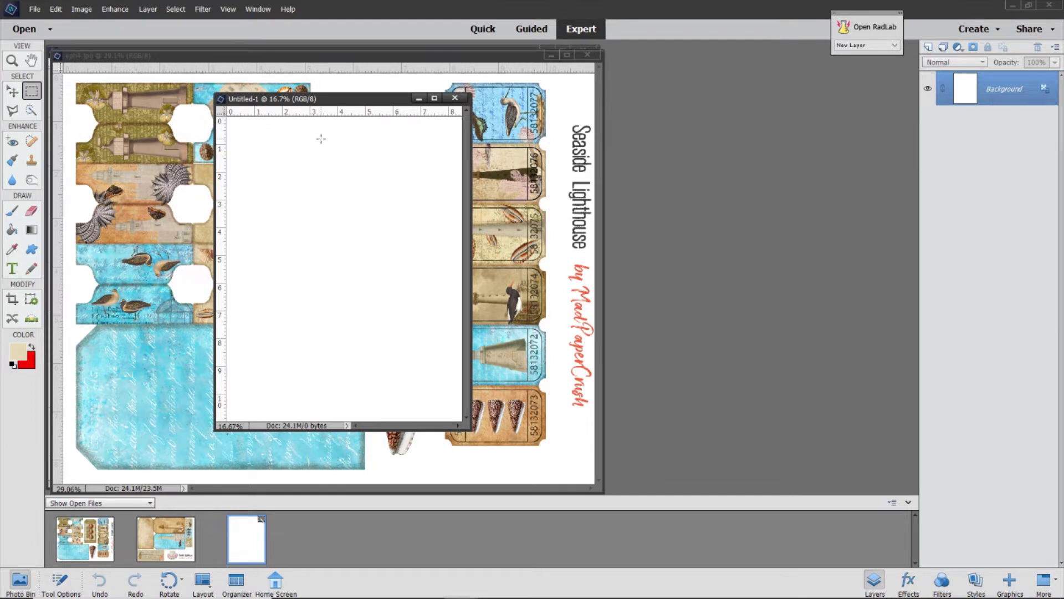
click(82, 12)
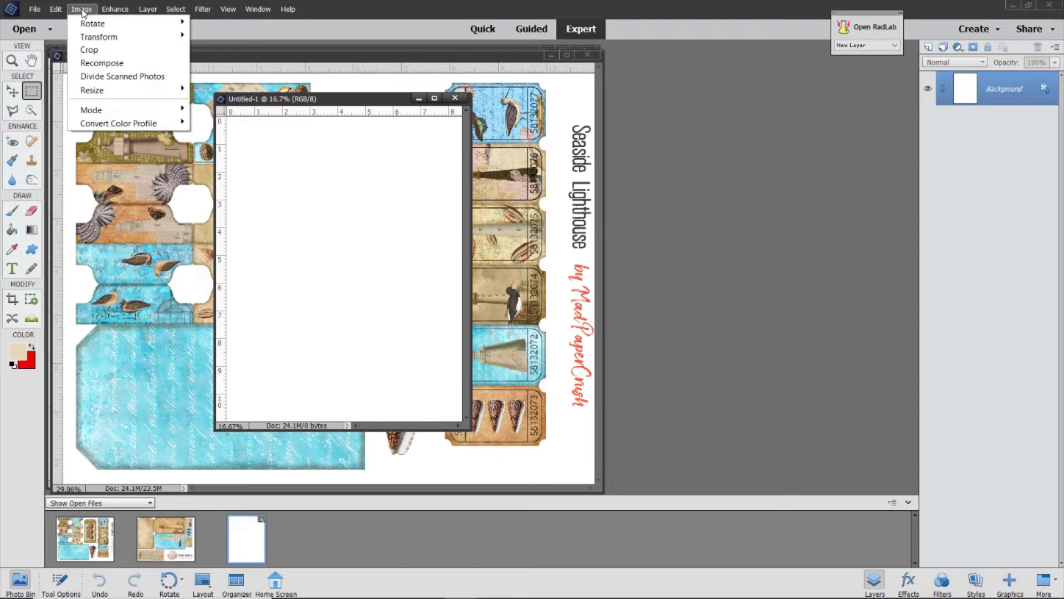
mouse_move(94, 23)
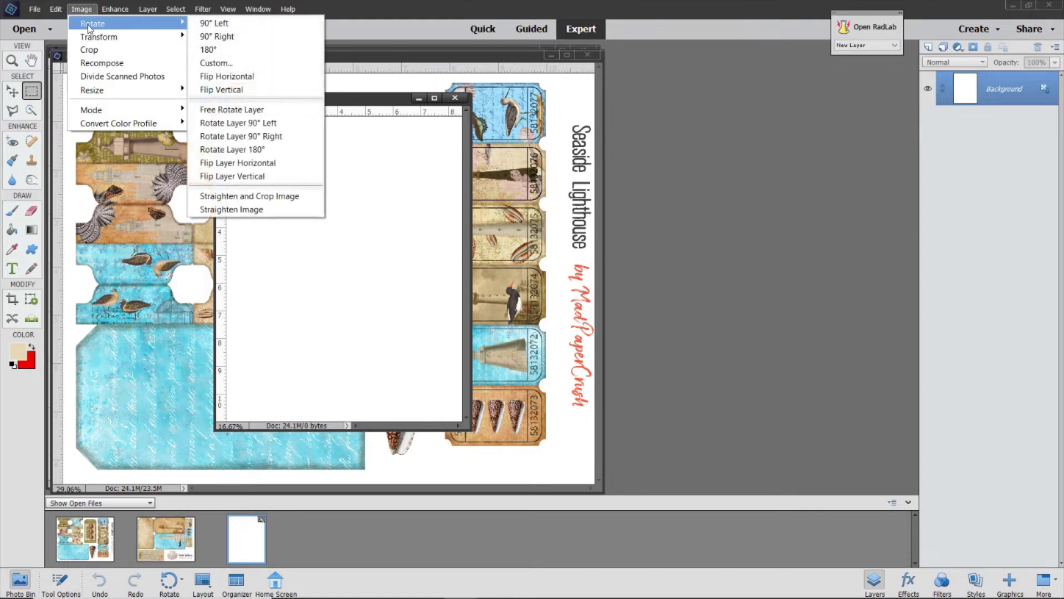
click(232, 44)
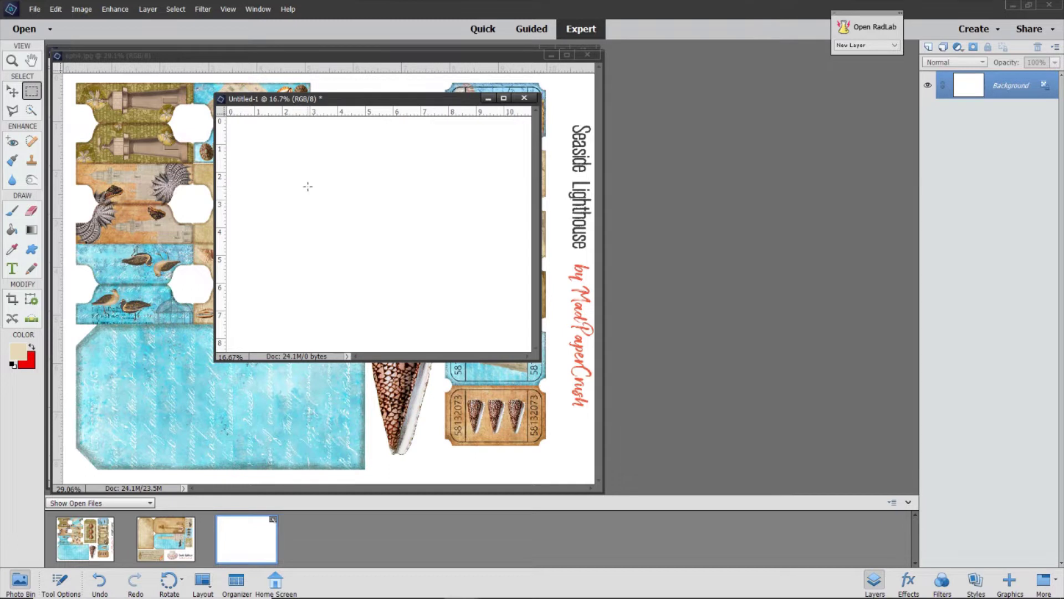
Fit the blank landscape page on screen and shift its window aside so that the eph4.jpg sheet stays accessible.
click(227, 11)
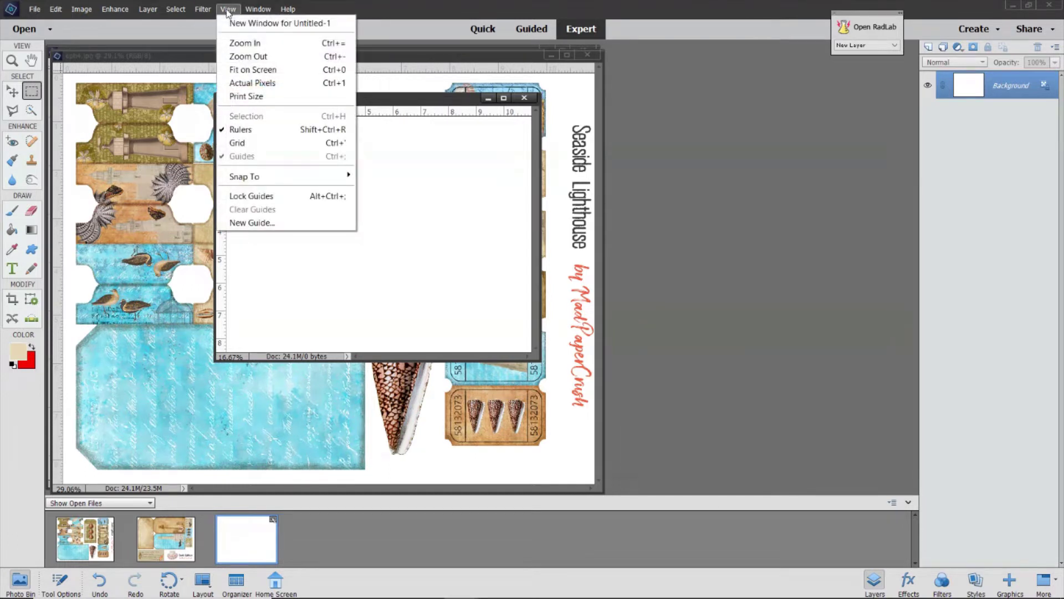
click(264, 71)
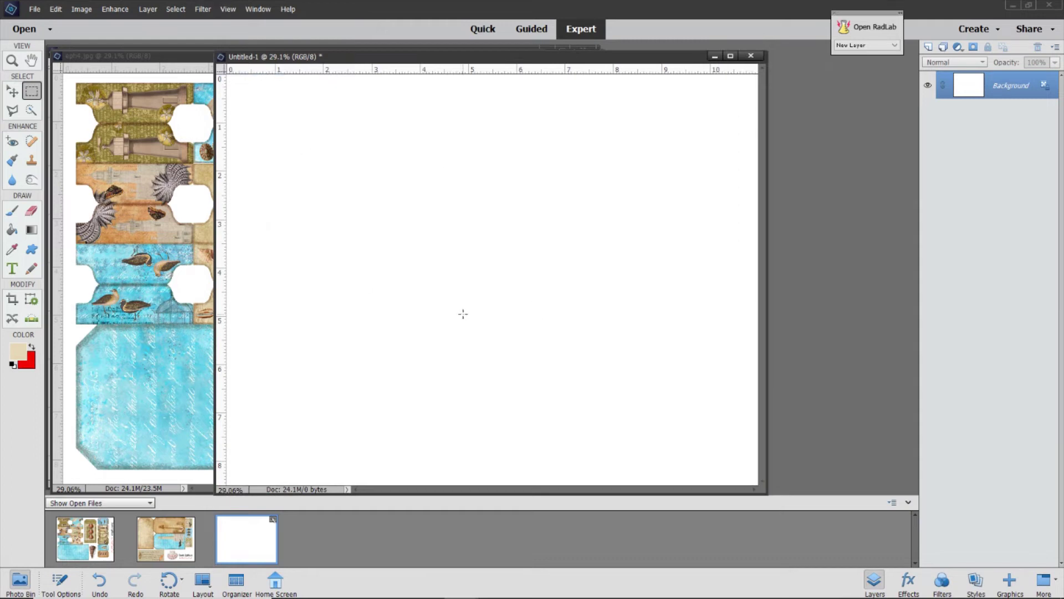
drag(389, 60, 542, 56)
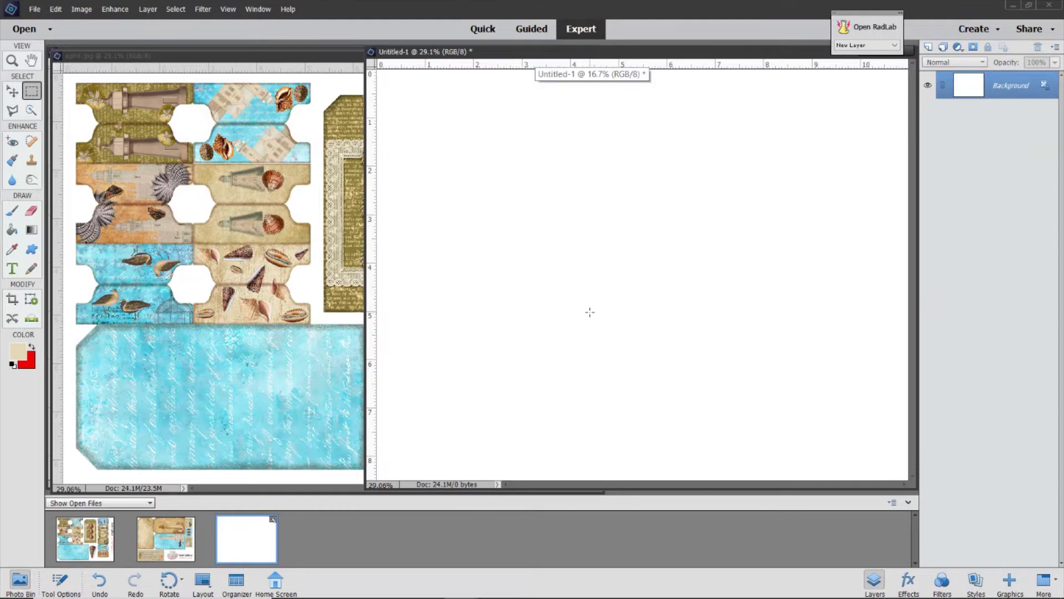
Select the strip of six tickets in eph4.jpg with a new Rectangular Marquee selection and copy it.
click(294, 61)
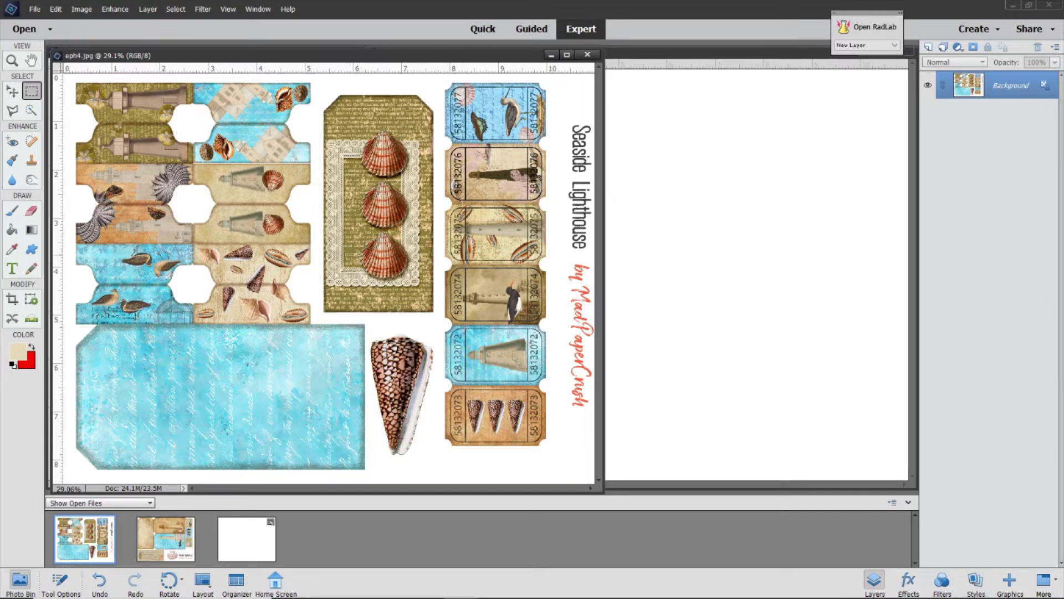
click(30, 94)
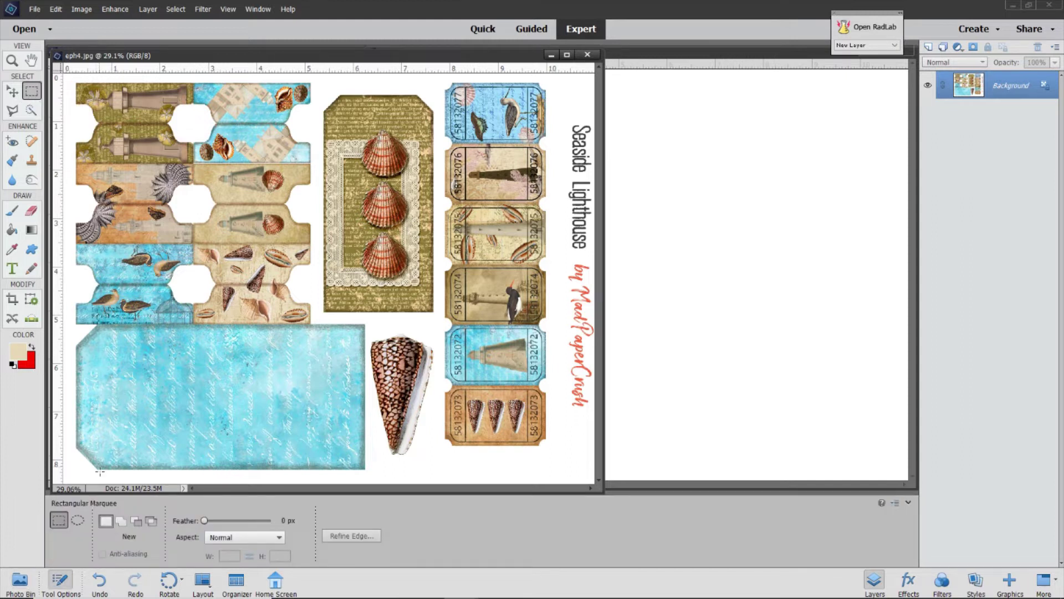
click(136, 521)
click(155, 522)
click(105, 521)
drag(440, 78, 553, 460)
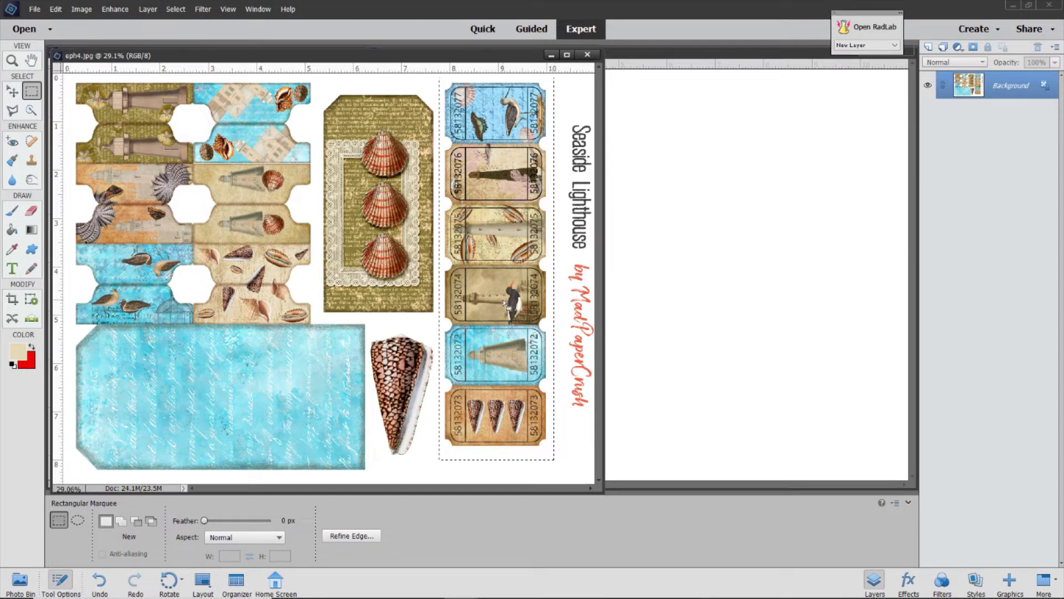
click(56, 10)
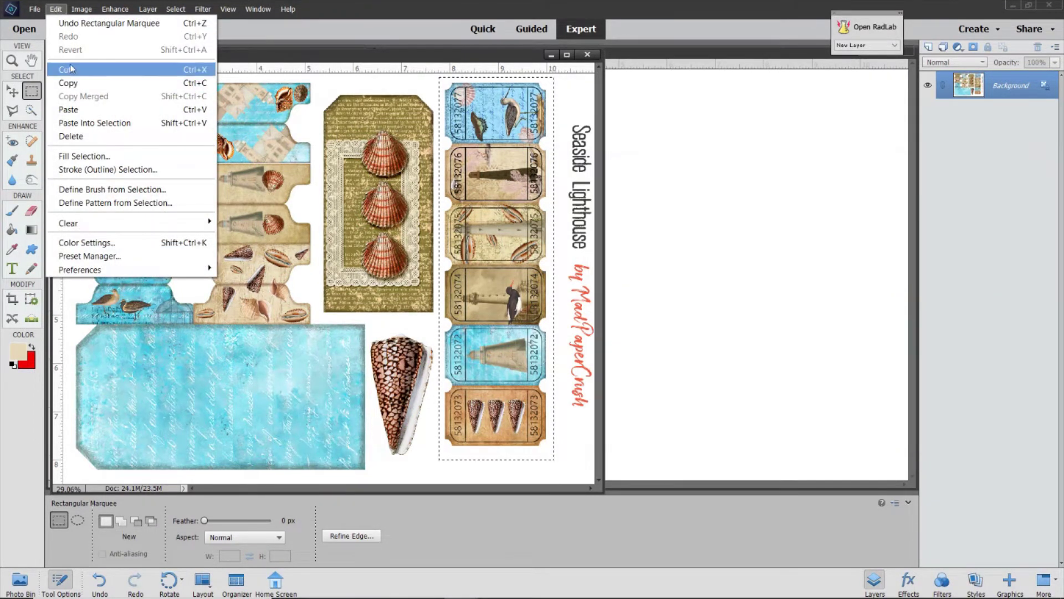
click(72, 84)
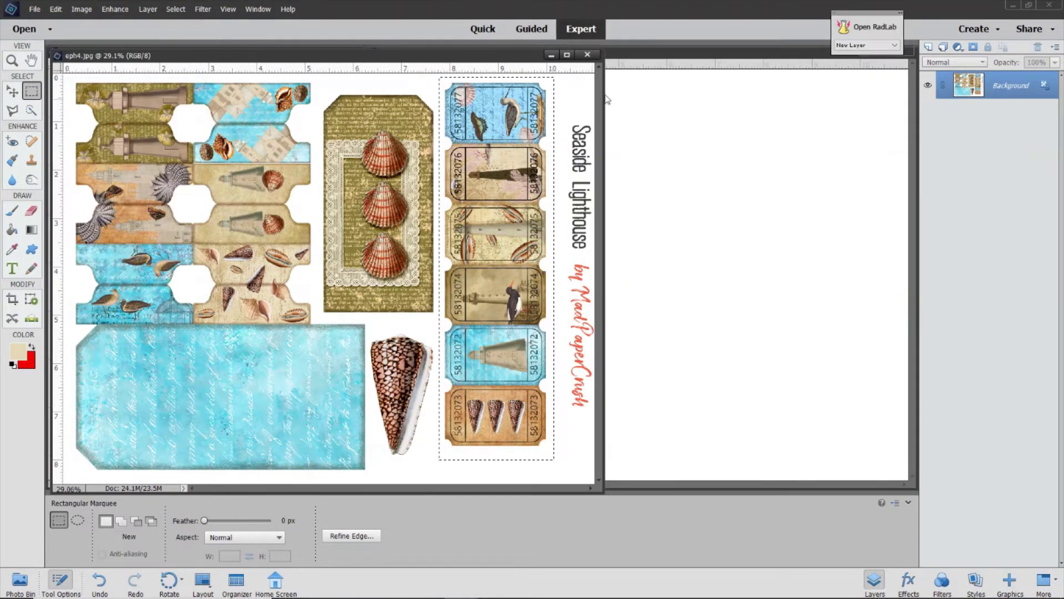
Paste the copied ticket strip into the blank landscape document.
click(647, 56)
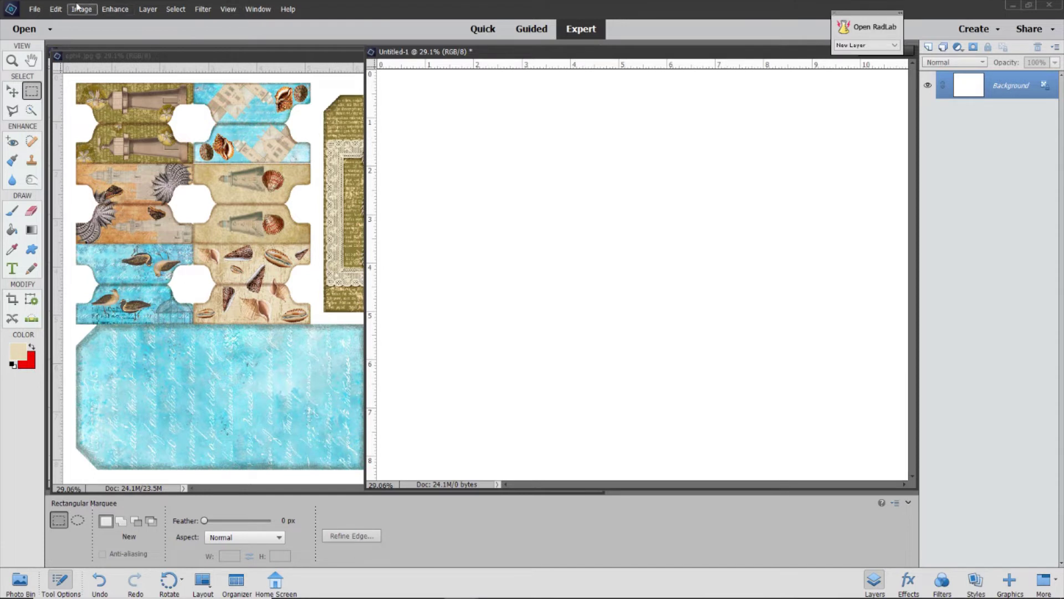
click(55, 9)
click(80, 112)
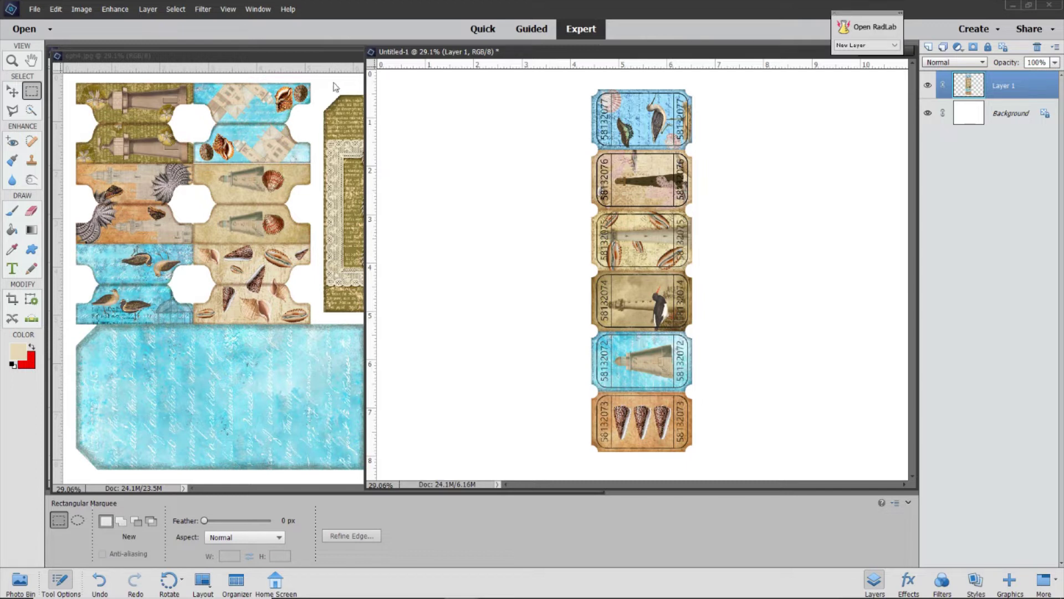
Copy the cone shell from eph4.jpg with a rectangular selection, paste it into the Untitled-1 page, and return to eph4.jpg.
click(309, 56)
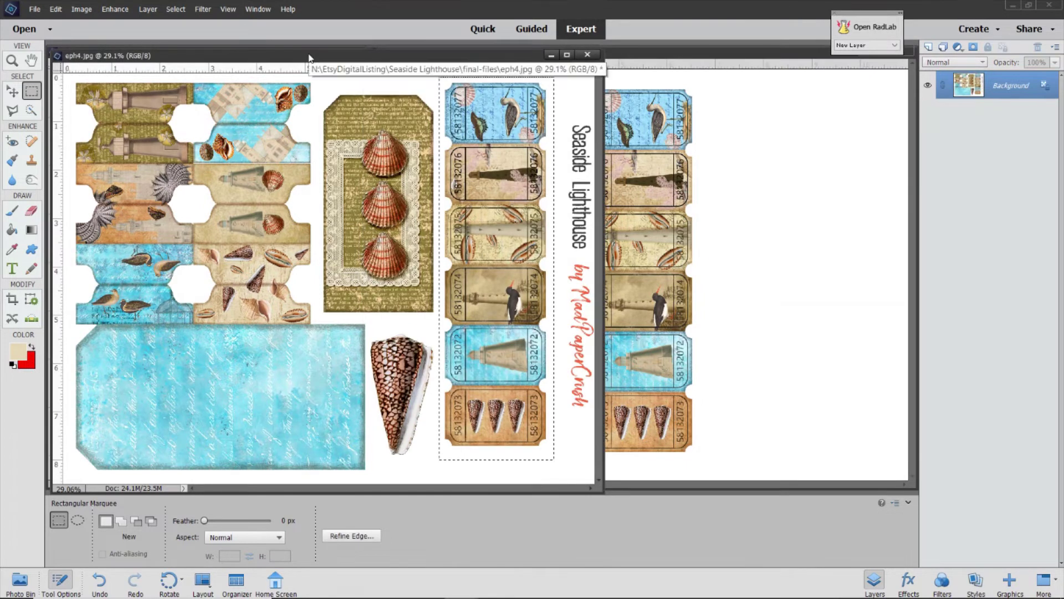
click(369, 326)
drag(371, 350, 389, 400)
drag(409, 441, 439, 462)
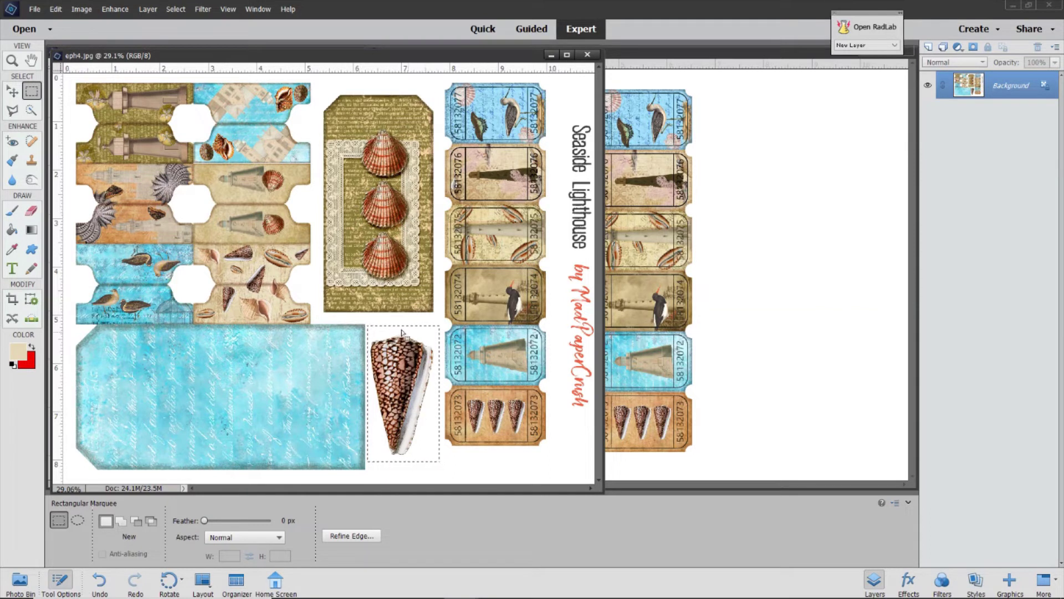
click(677, 68)
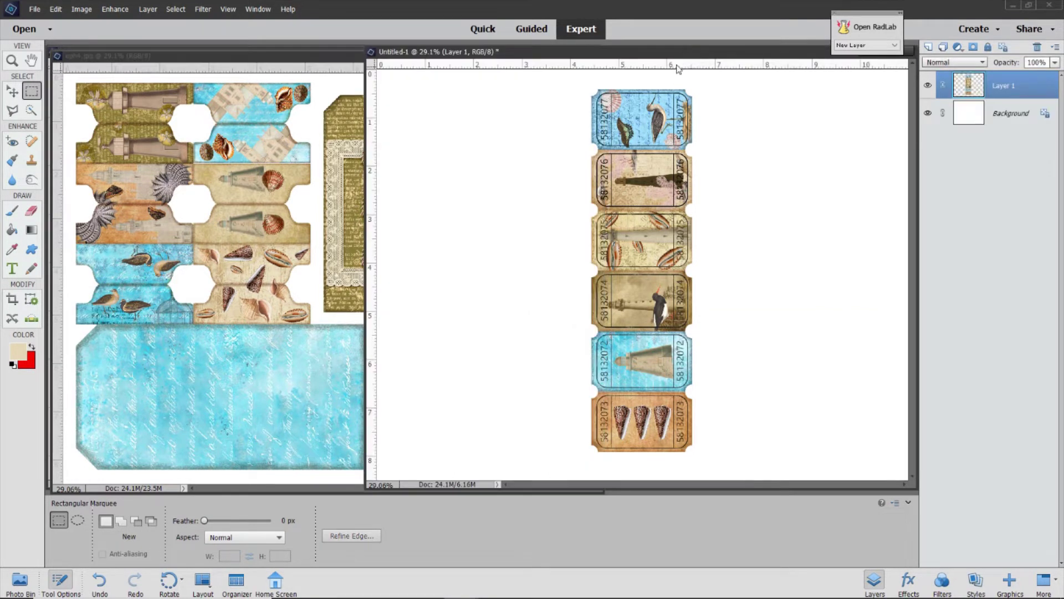
key(ctrl+v)
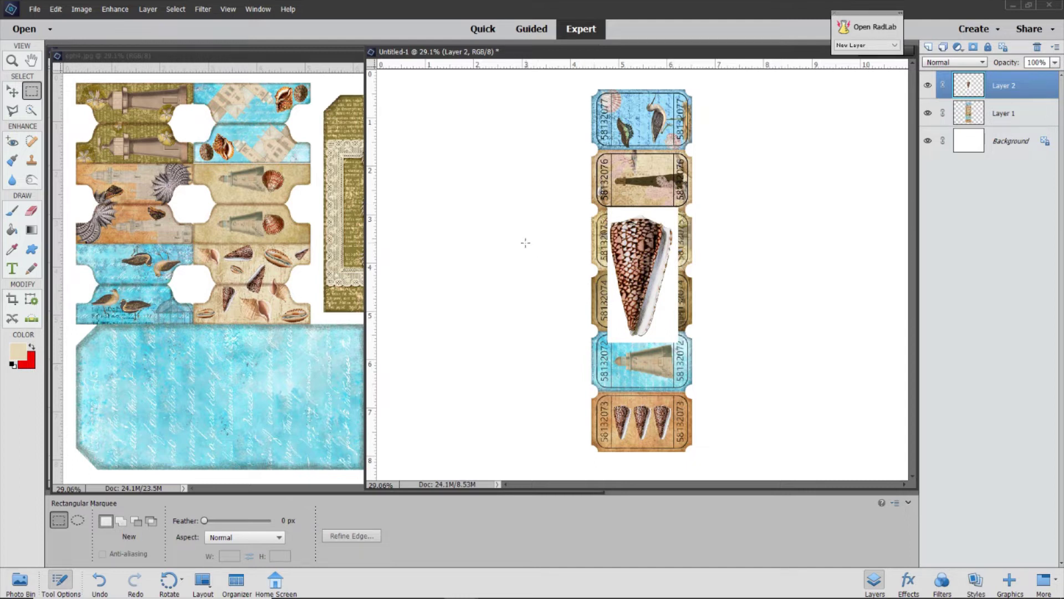
click(314, 58)
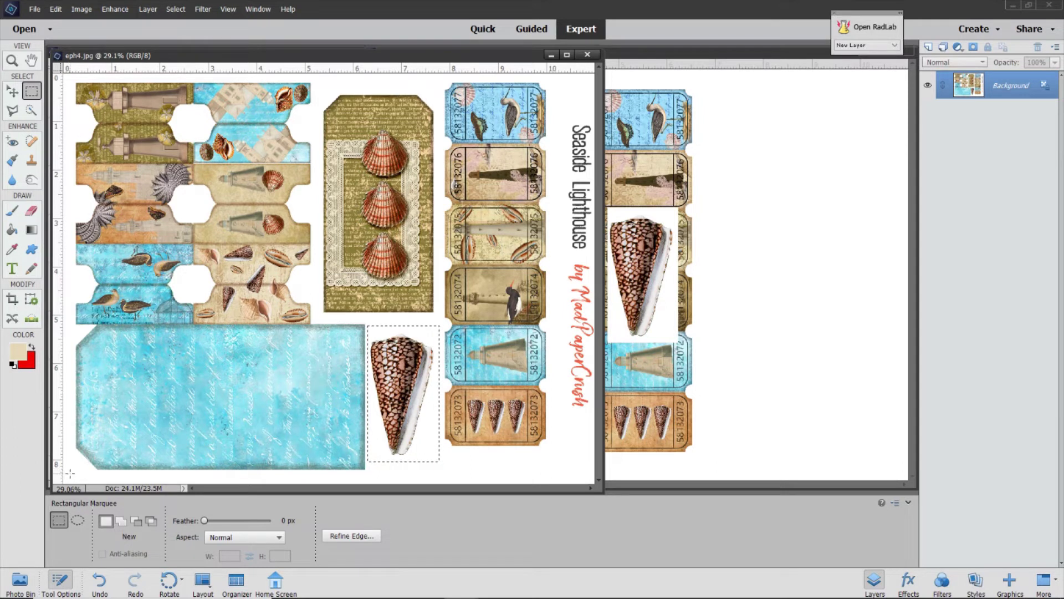
drag(70, 473, 252, 478)
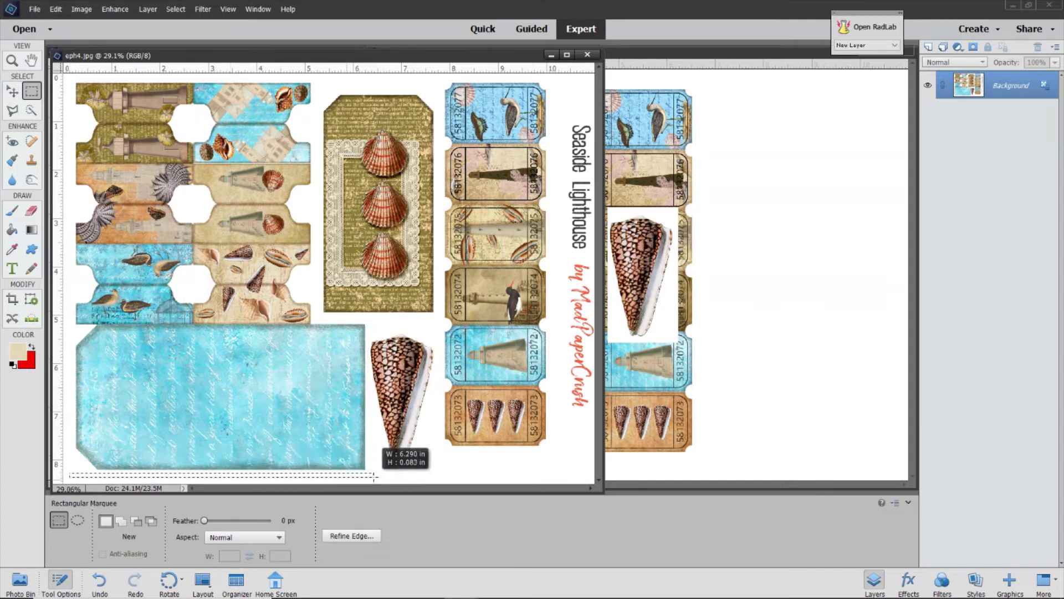
drag(376, 475, 371, 324)
click(371, 323)
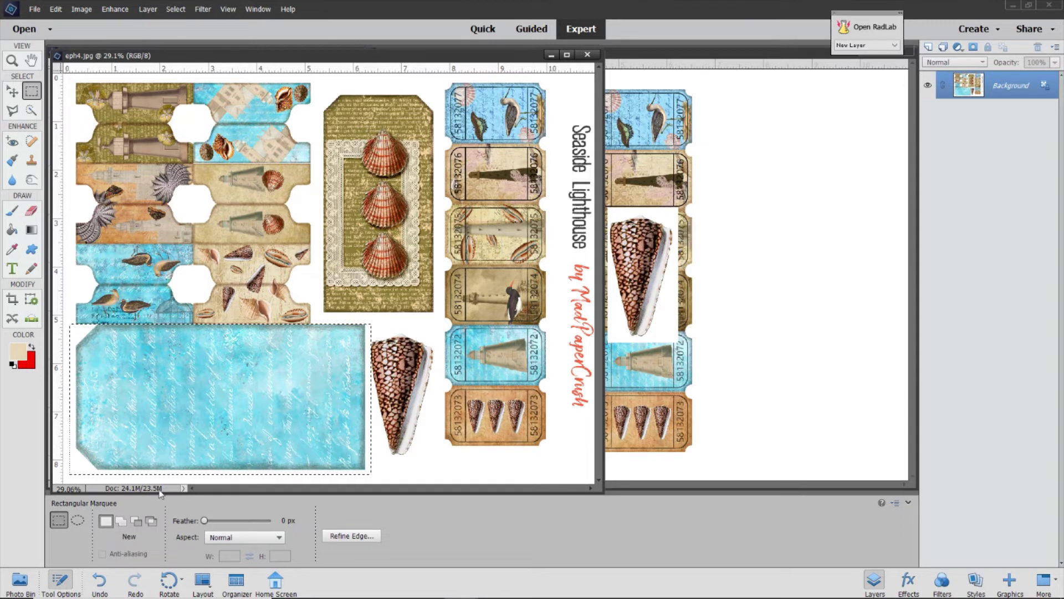
click(72, 474)
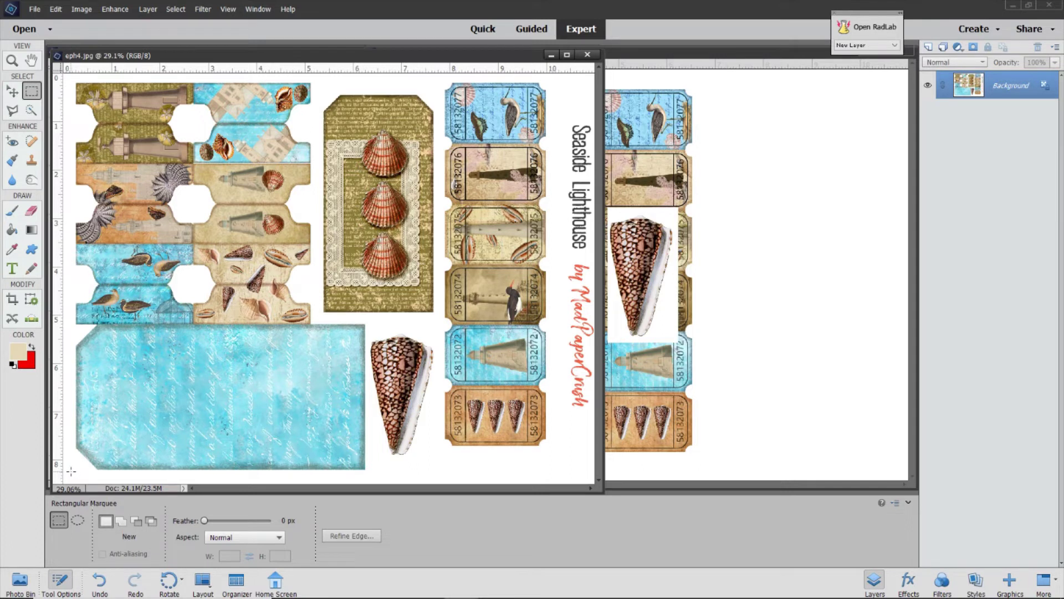
Copy the large blue script tag from eph4.jpg into the Untitled-1 page with a rectangular selection, and close eph4.jpg.
drag(259, 473, 369, 324)
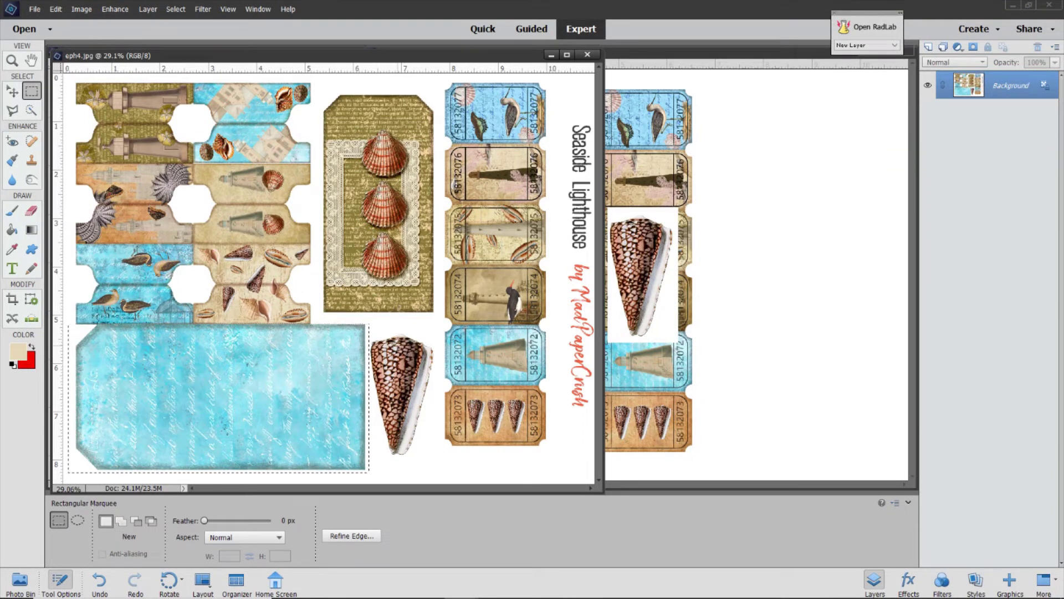
click(635, 55)
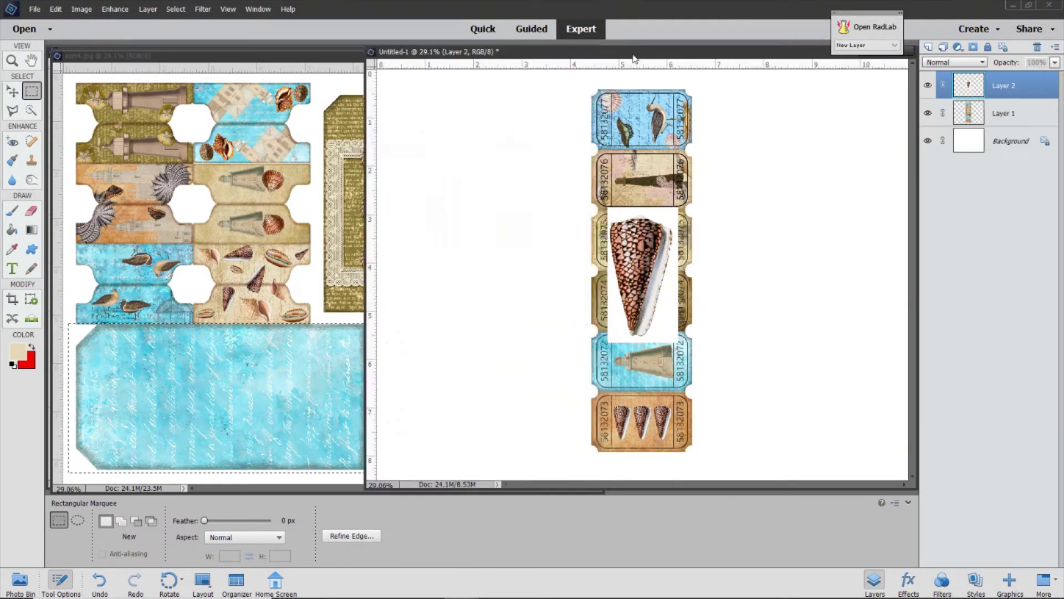
key(ctrl+v)
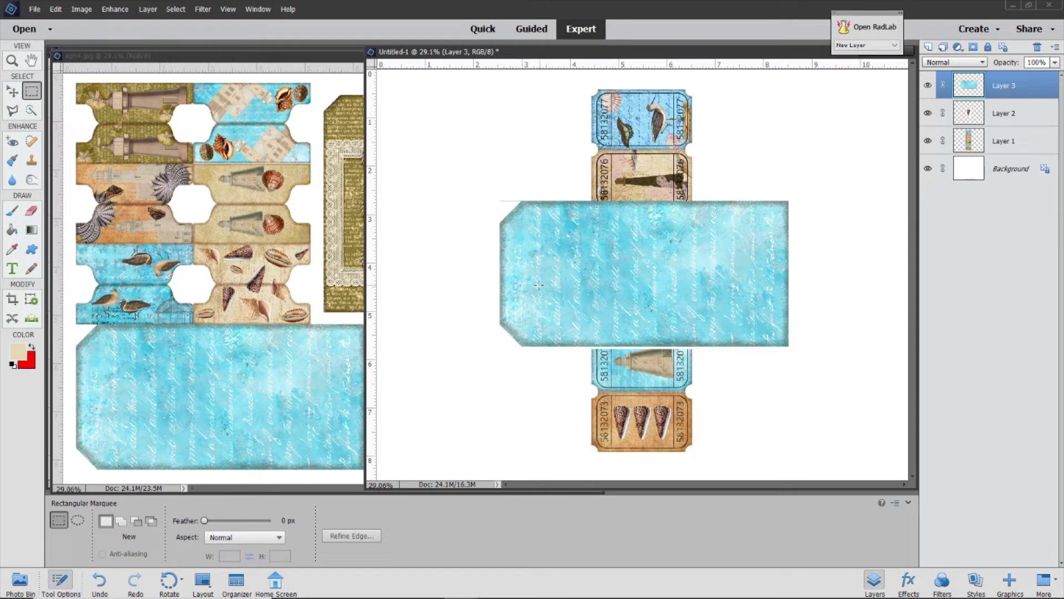
click(277, 55)
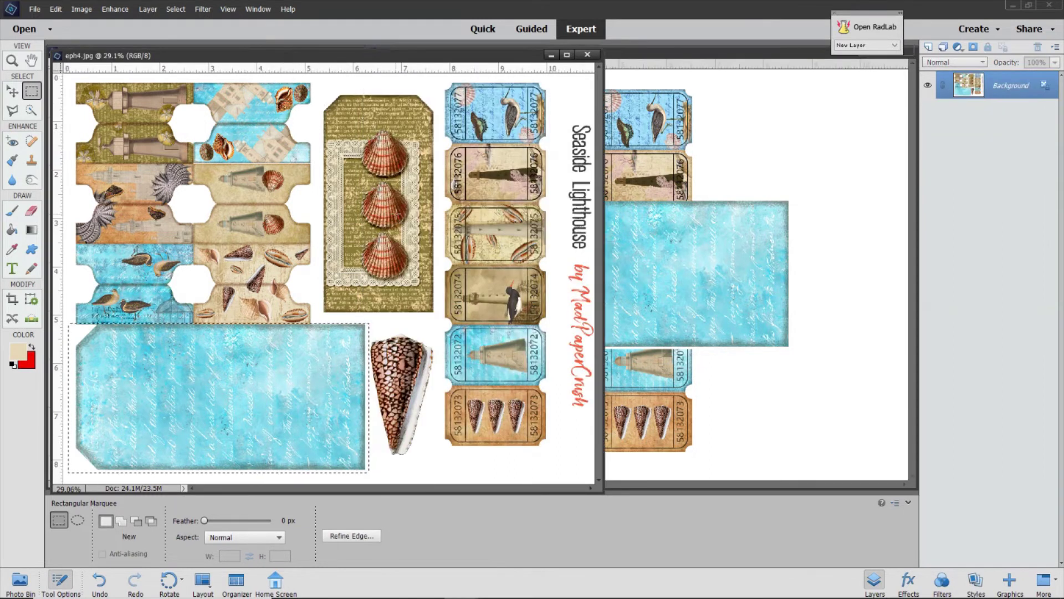
click(586, 55)
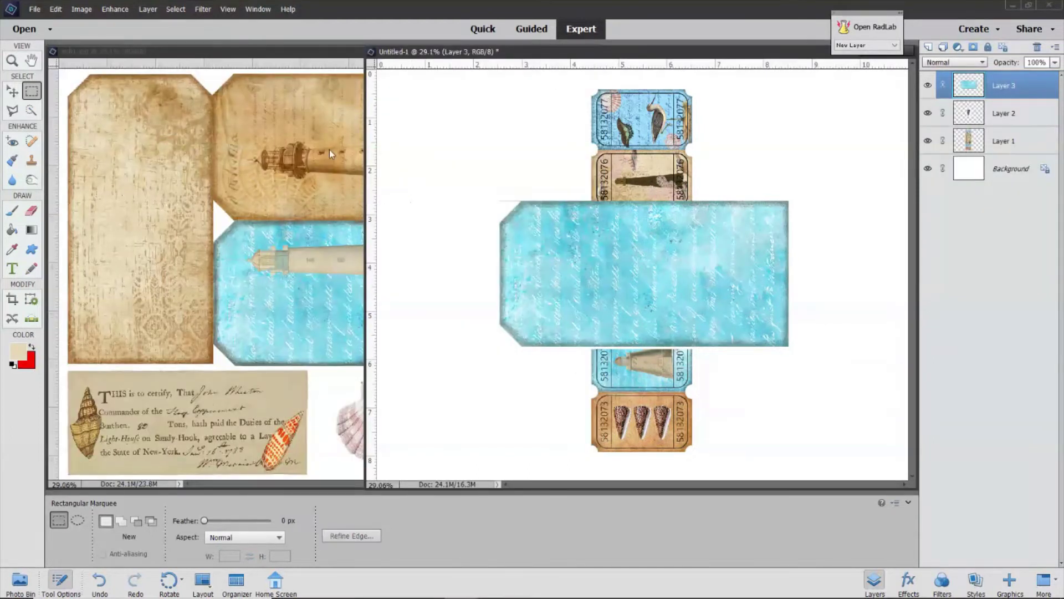
Copy the pink scallop shell from eph1.jpg with a rectangular selection and paste it into the Untitled-1 page.
click(287, 52)
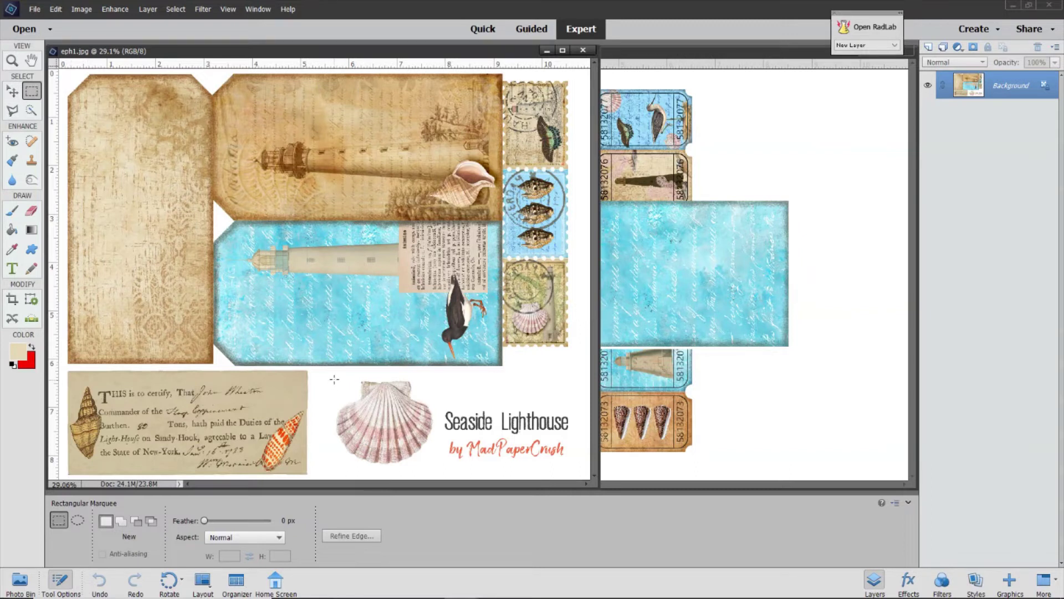
drag(330, 376, 439, 470)
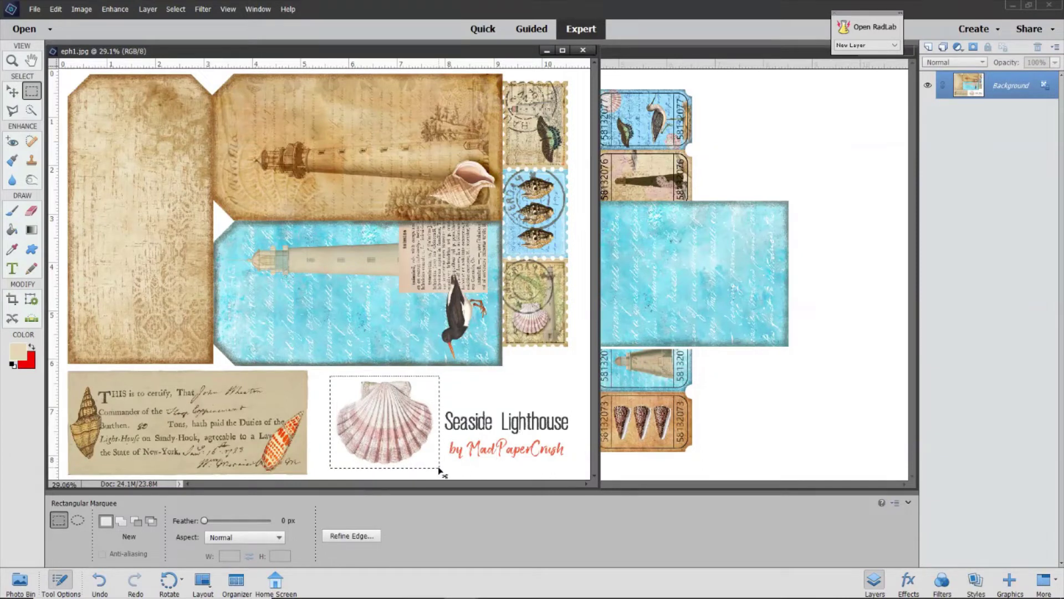
click(680, 57)
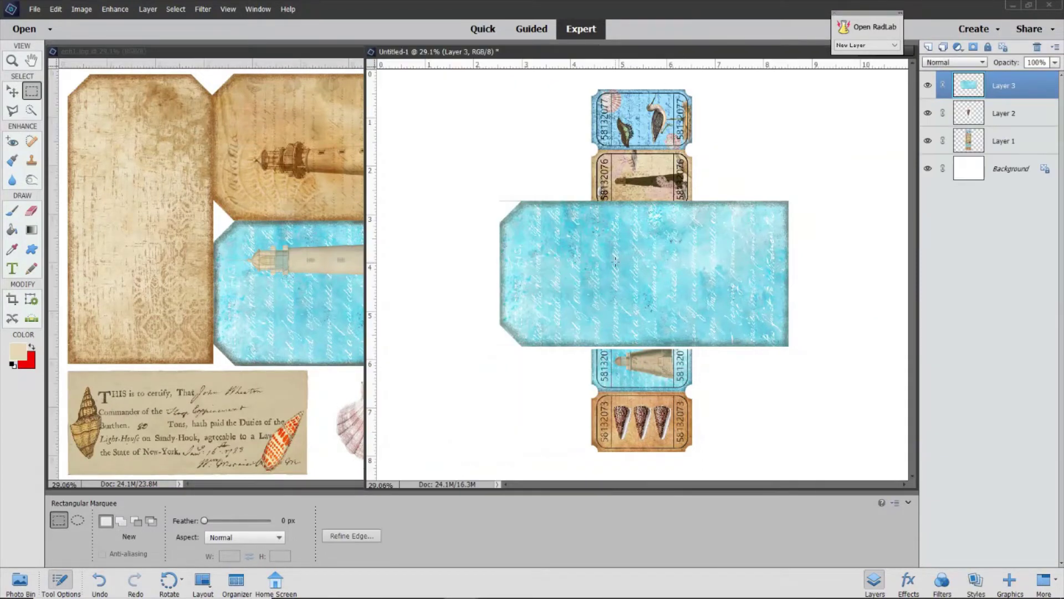
key(ctrl+v)
Copy the vertical strip of three postage stamps from eph1.jpg with a rectangular selection and paste it into the Untitled-1 page.
click(286, 49)
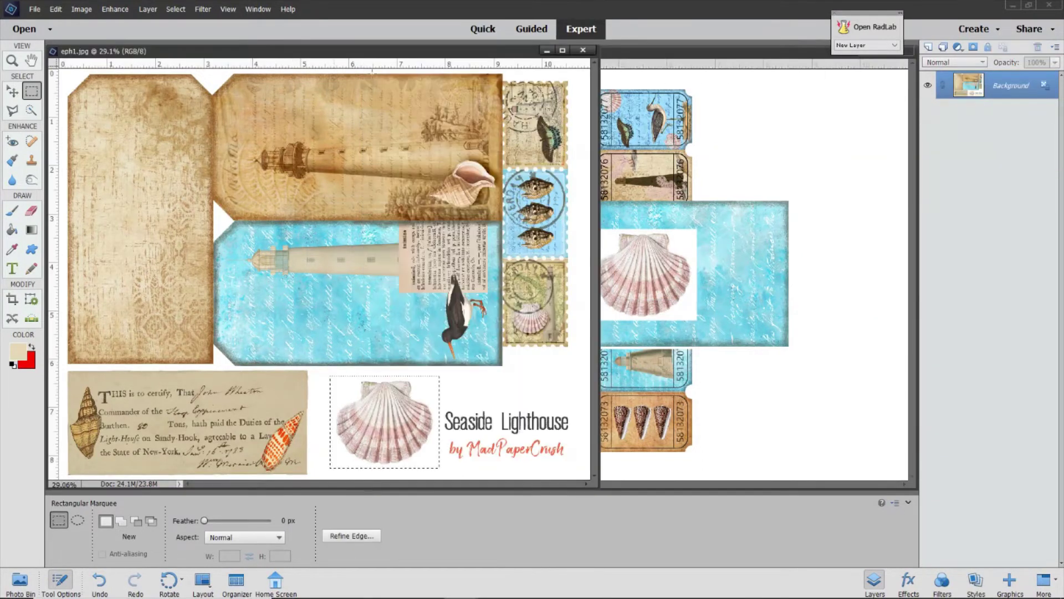
drag(573, 357, 504, 81)
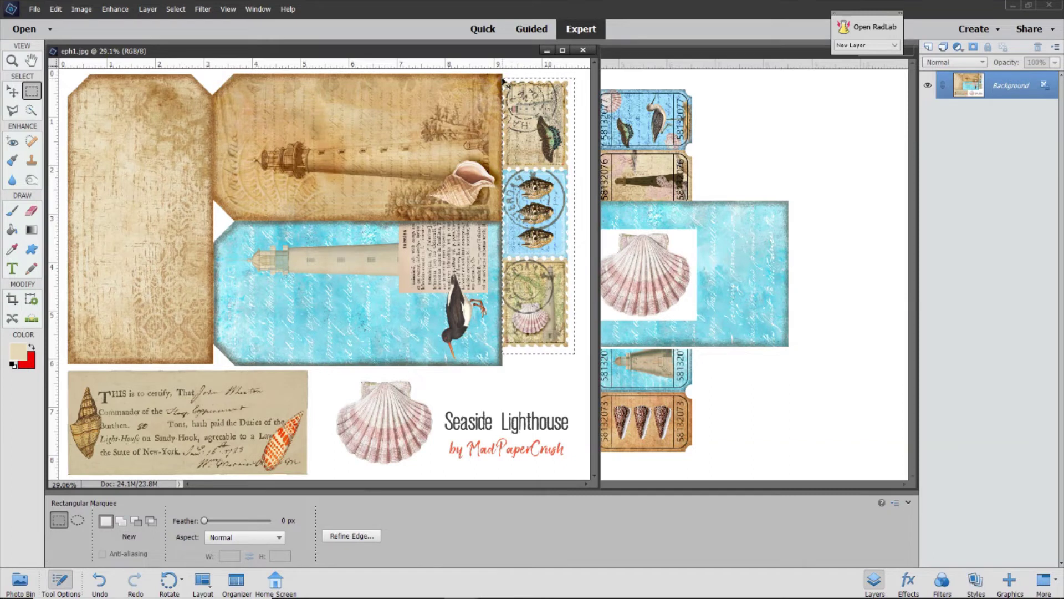
click(651, 55)
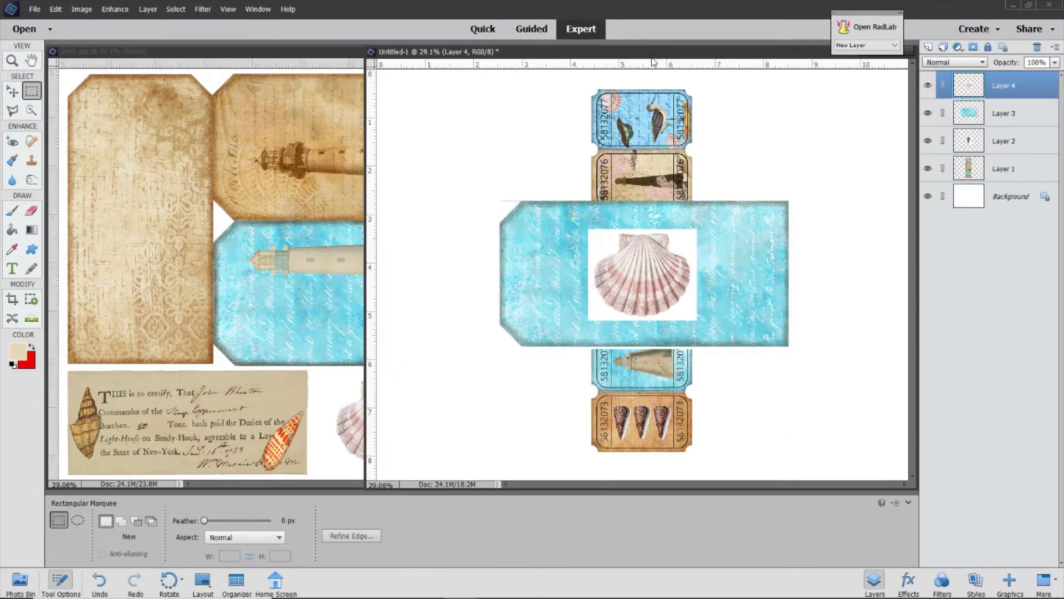
key(ctrl+v)
Select the tall plain brown tag in eph1.jpg with a tight rectangular selection and copy it into the Untitled-1 page.
click(116, 53)
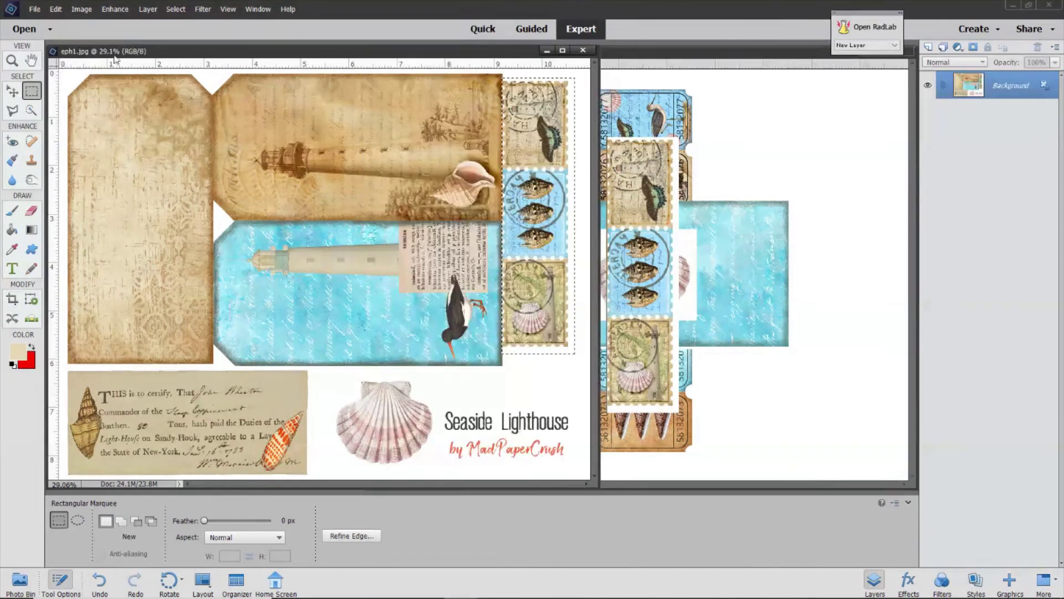
drag(63, 72, 215, 368)
click(64, 73)
drag(67, 72, 214, 367)
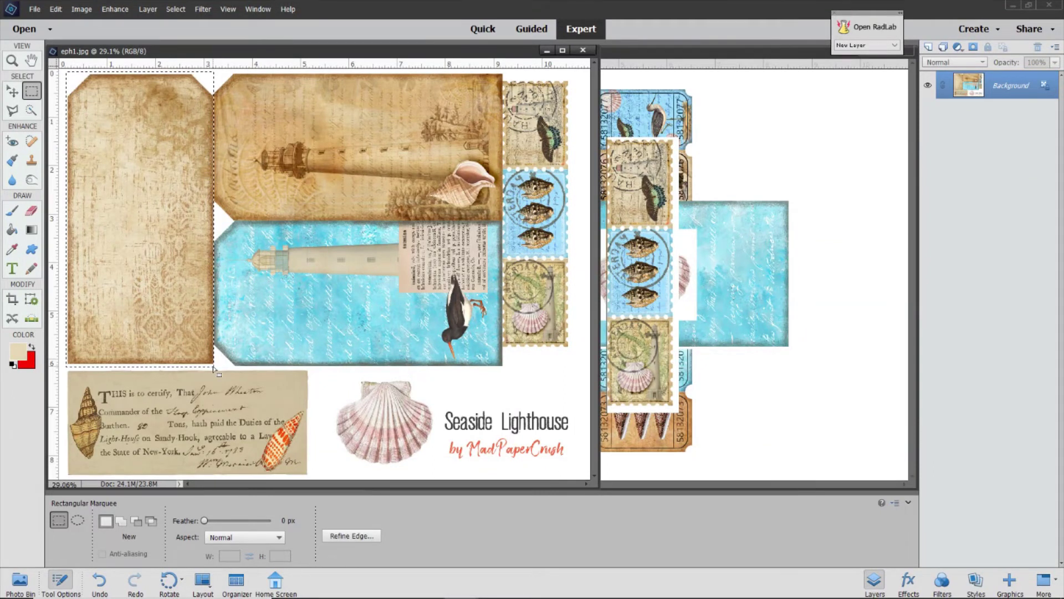
click(669, 54)
key(ctrl+v)
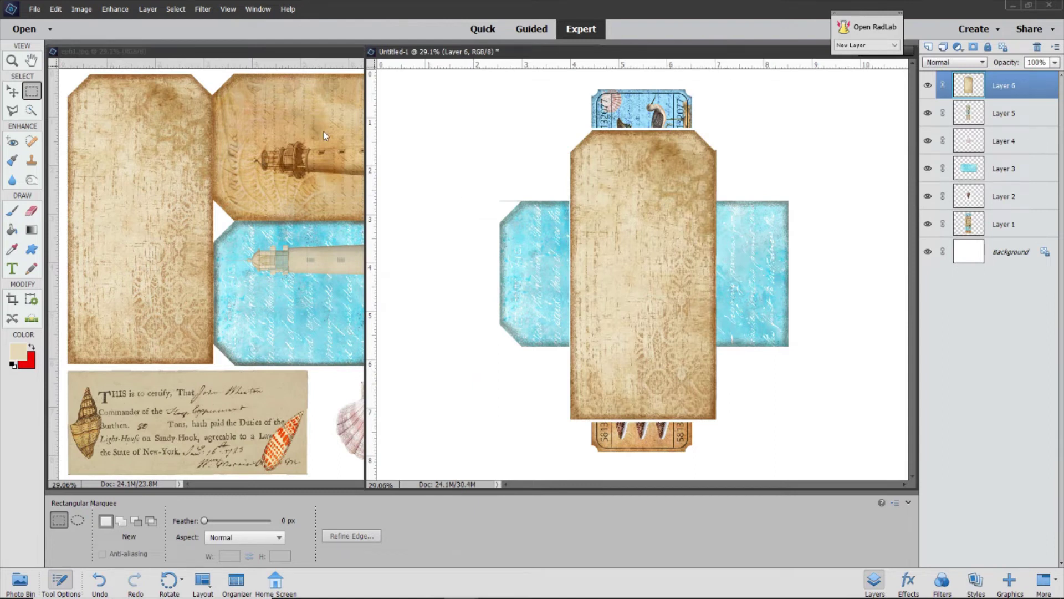
Close eph1.jpg and move the Untitled-1 window to the centre of the workspace.
click(299, 52)
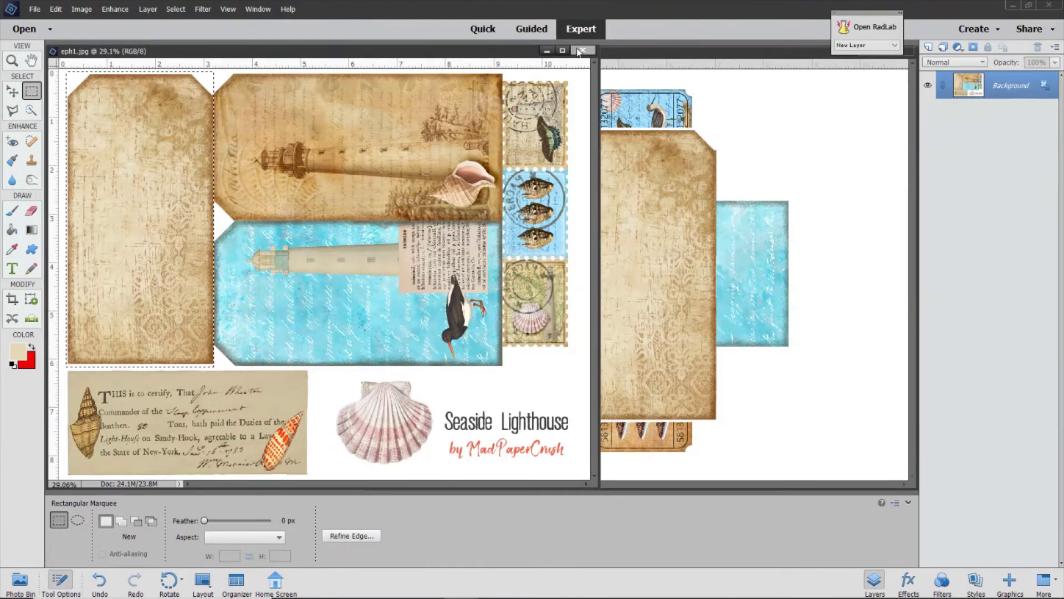
click(617, 53)
drag(638, 58, 501, 56)
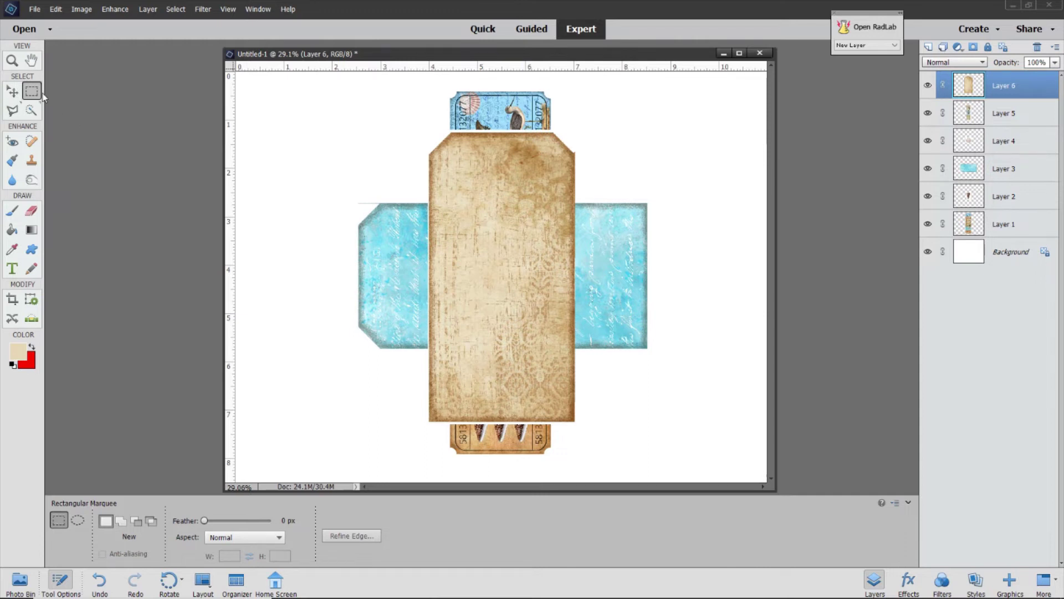
Spread the pieces with the Move tool: brown tag along the page's left side, tickets and stamps along its right, shells above the blue tag.
click(12, 92)
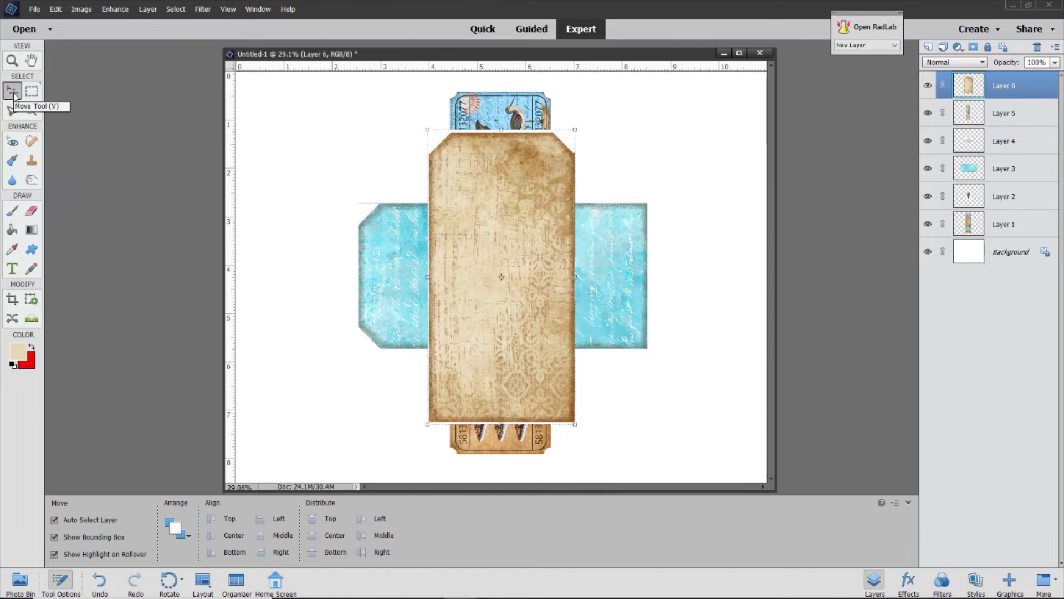
drag(488, 280, 306, 271)
drag(493, 256, 708, 210)
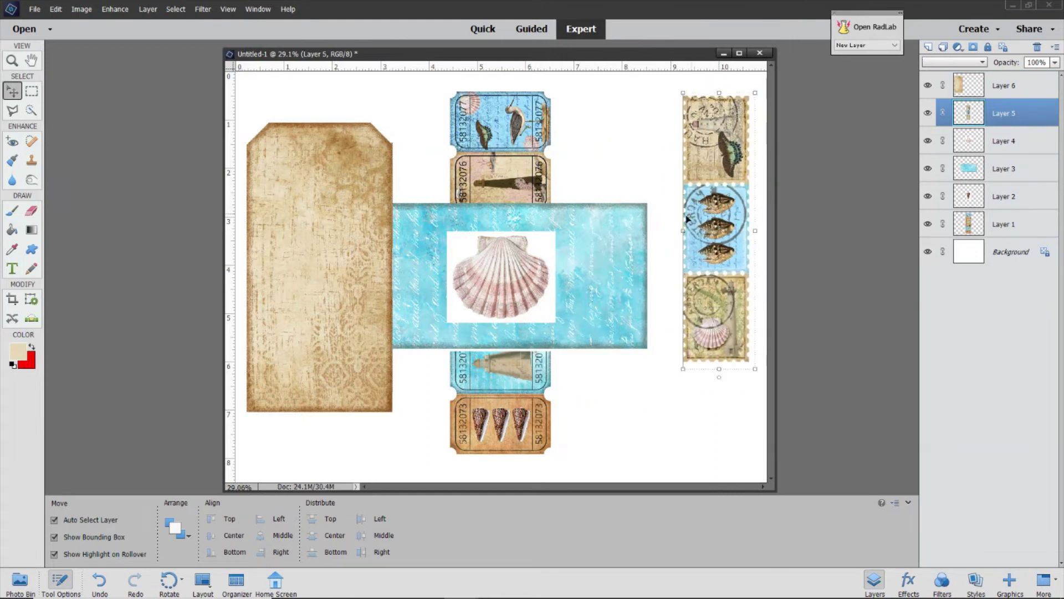
drag(508, 176, 631, 176)
drag(524, 258, 430, 213)
drag(506, 299, 517, 373)
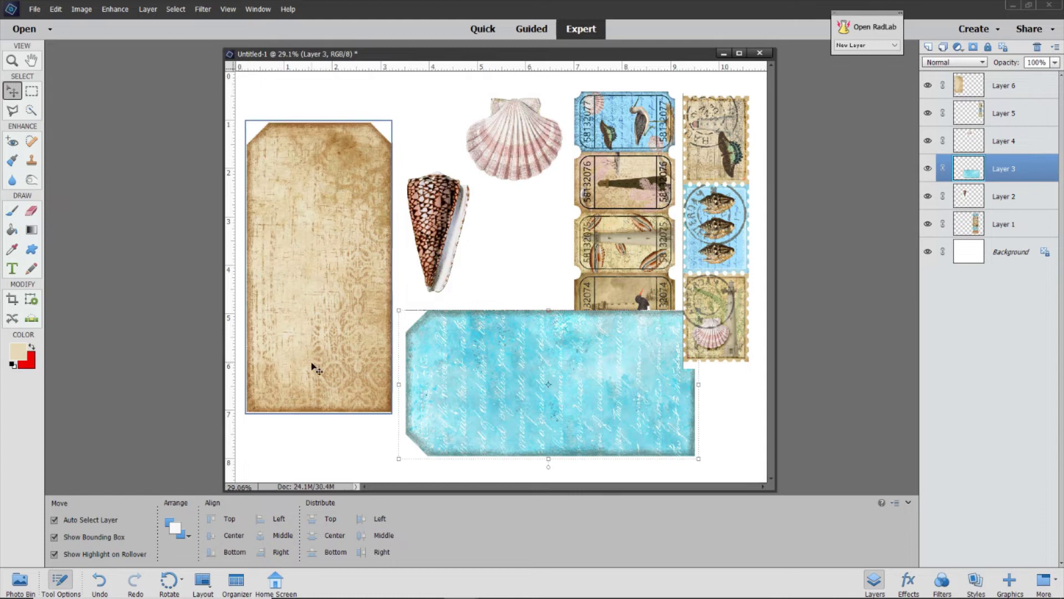
Rotate the blue script tag's layer 90° right and position the tag upright between the brown tag and the ticket strip.
click(77, 10)
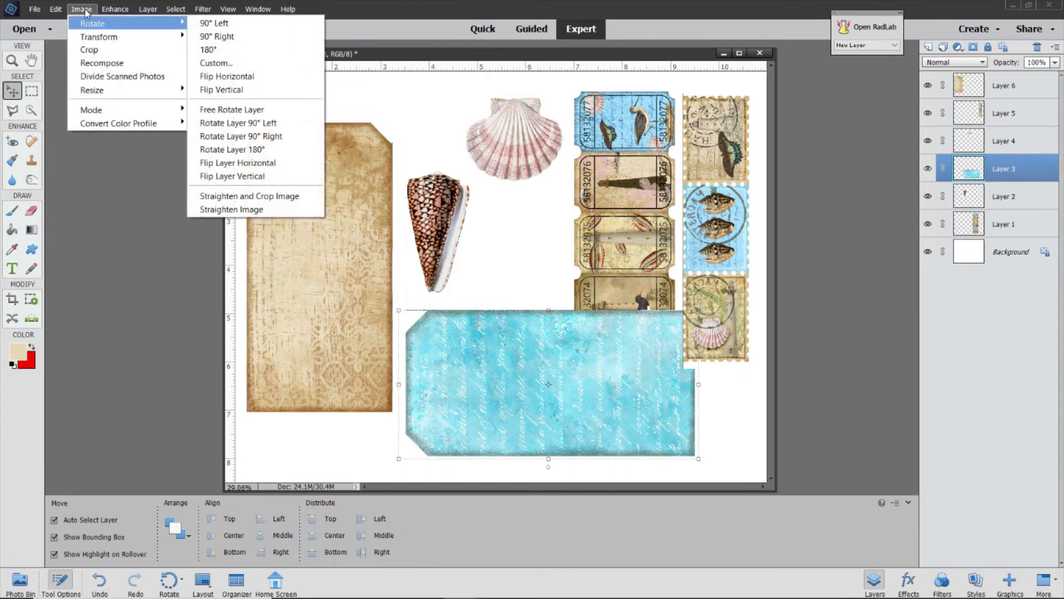
click(548, 305)
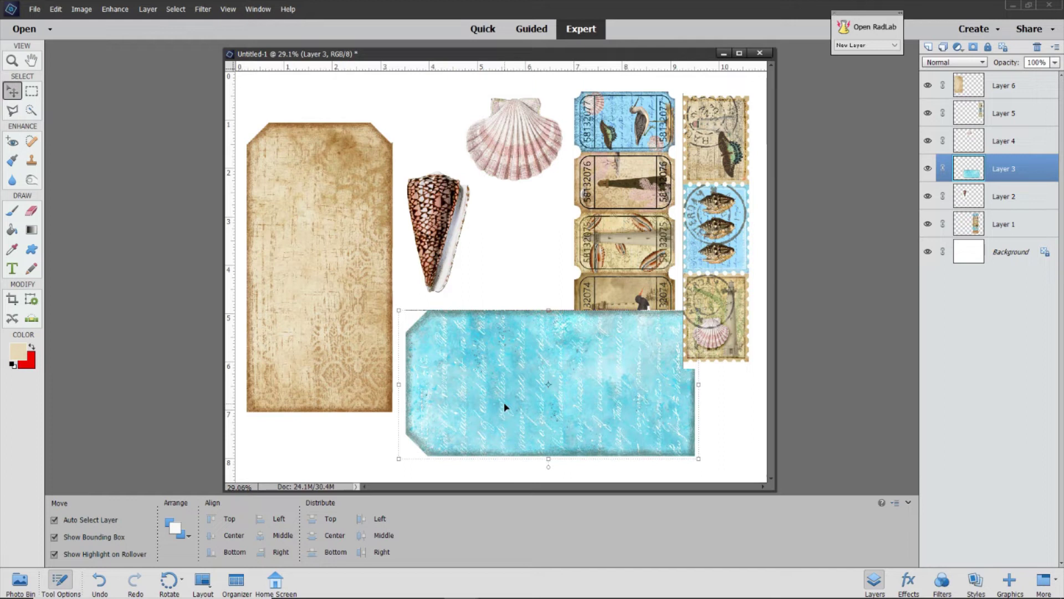
click(82, 8)
mouse_move(87, 25)
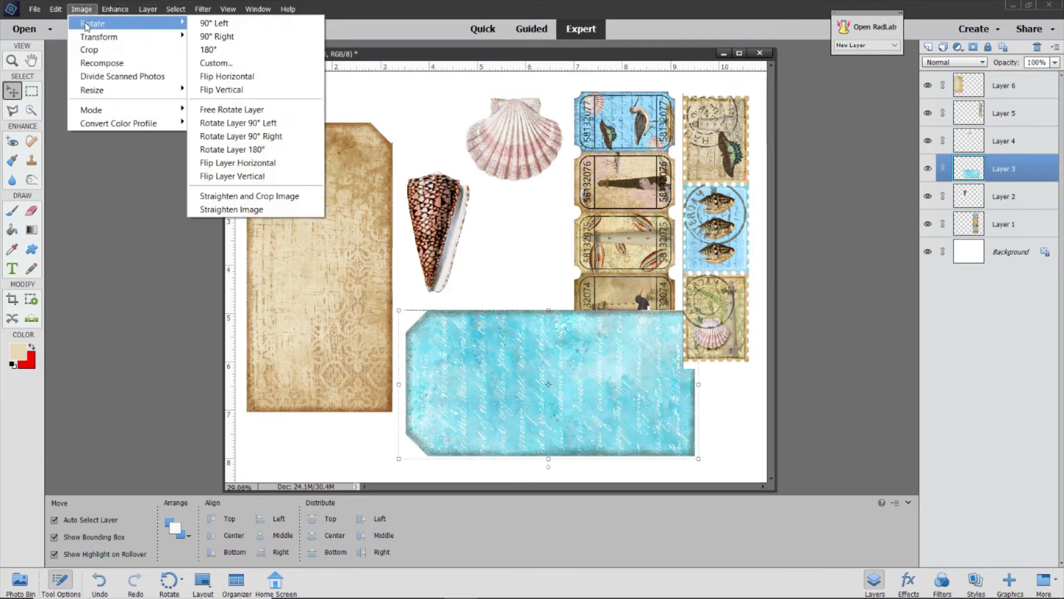
click(258, 141)
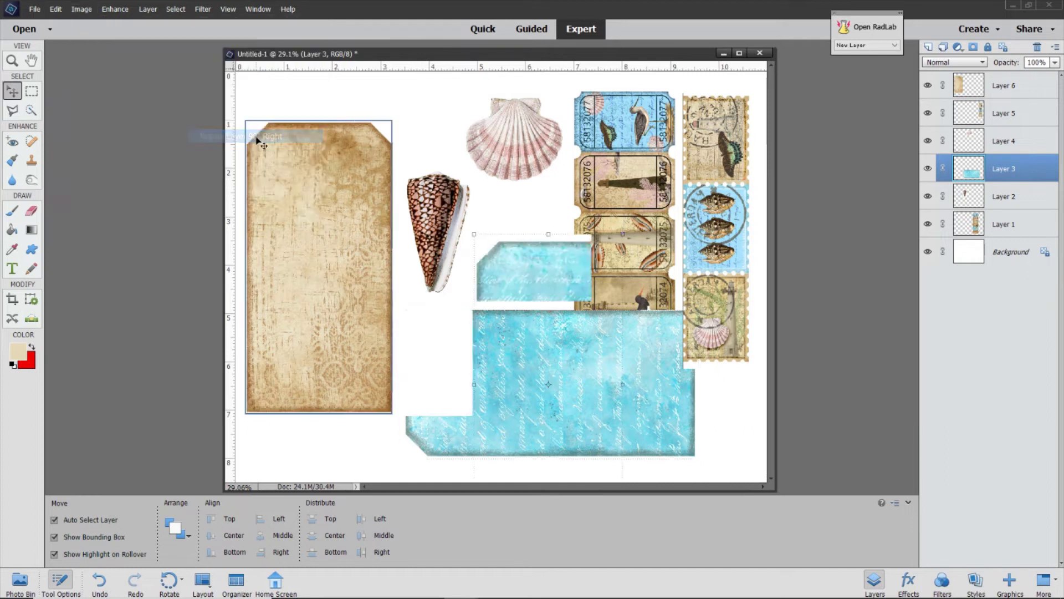
drag(507, 340, 452, 282)
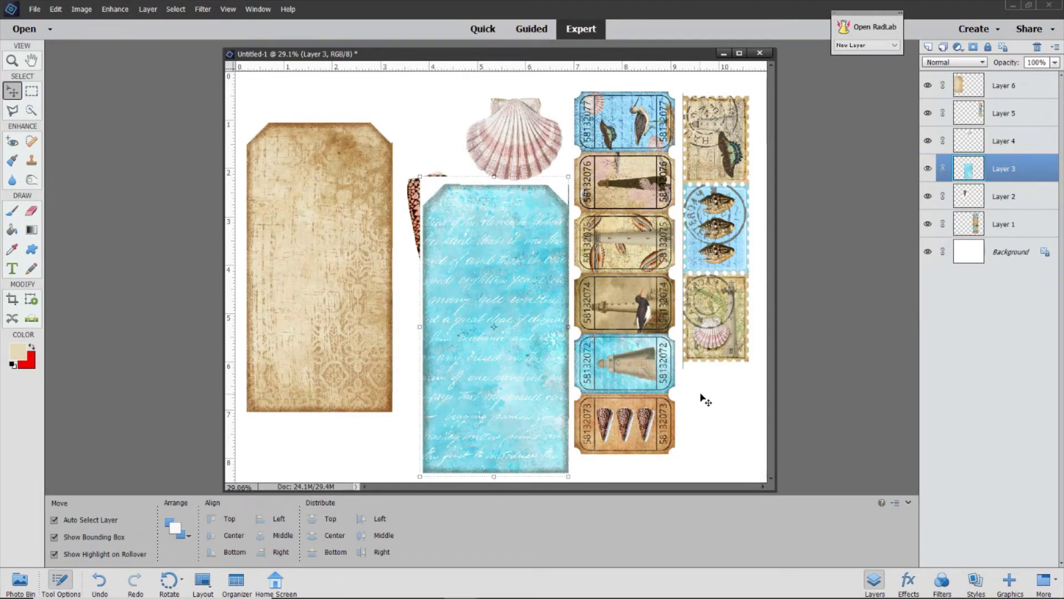
drag(505, 262, 490, 261)
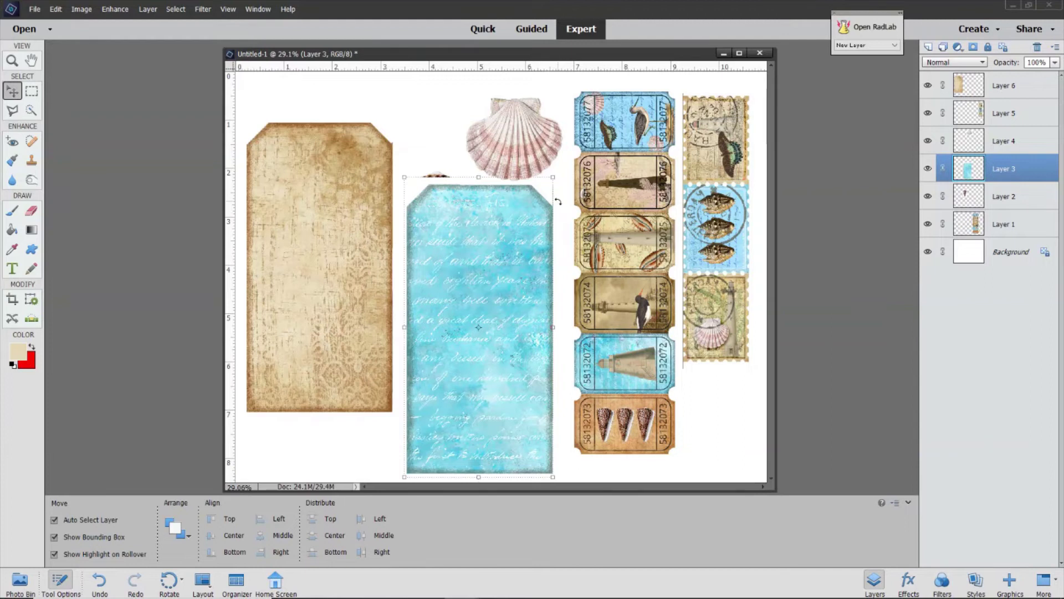
click(564, 253)
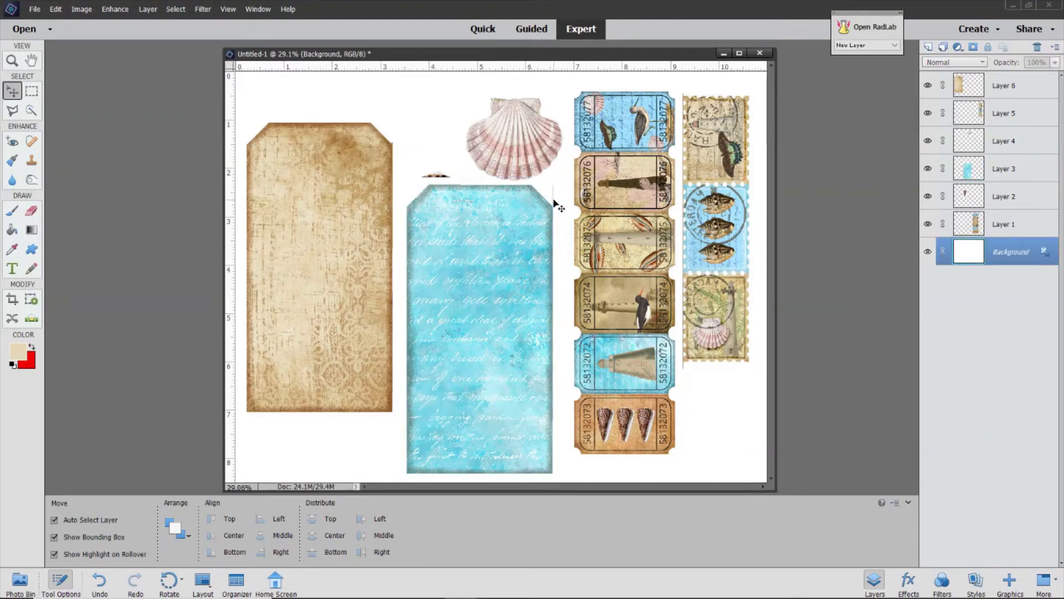
click(499, 261)
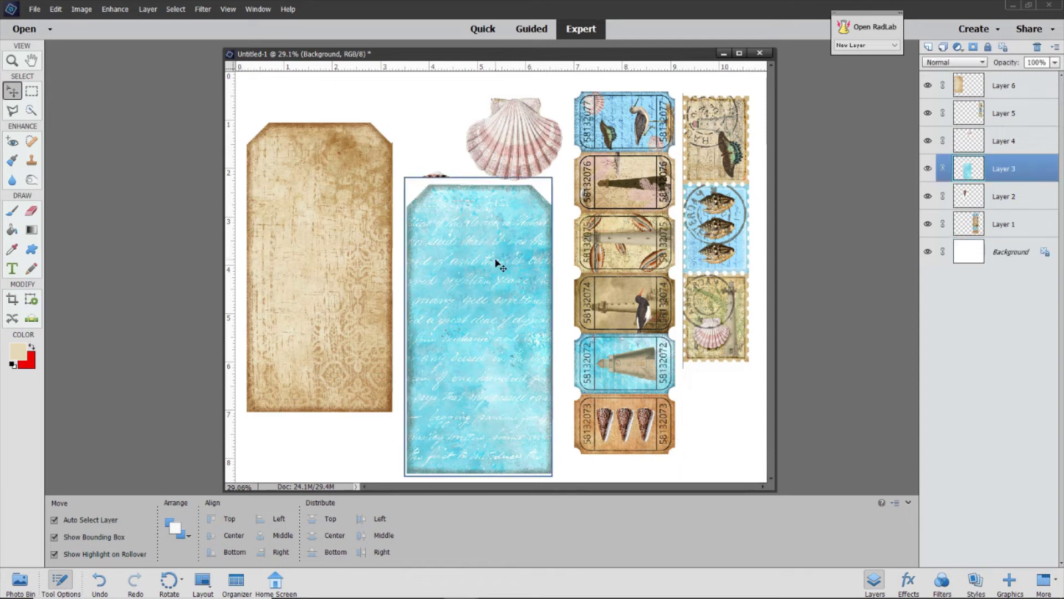
drag(513, 242, 519, 247)
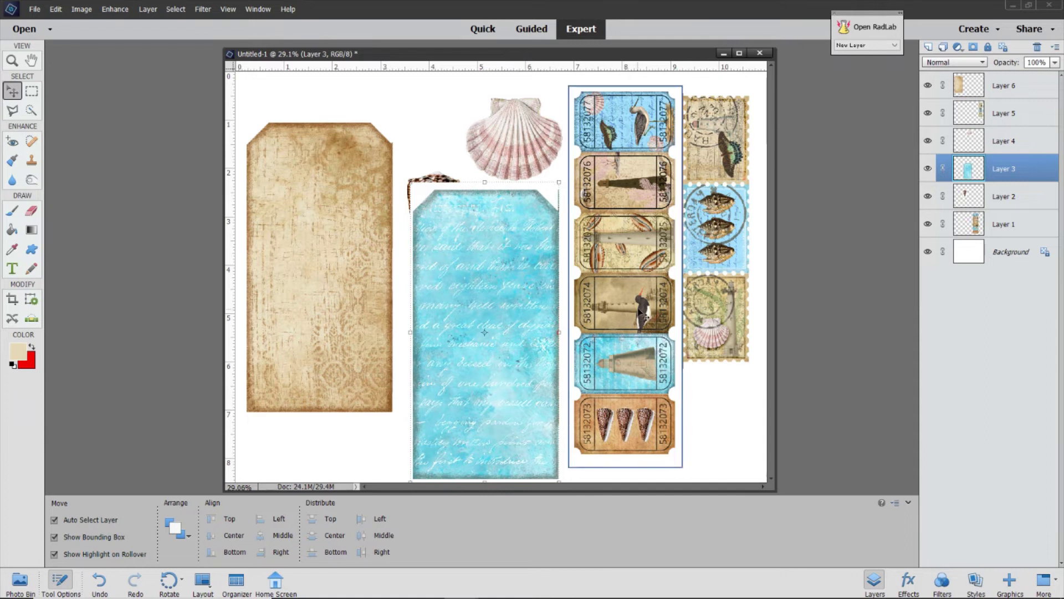
Erase the stray thin line beside the blue tag's upper right corner on Layer 3, using the Eraser with a much smaller brush.
key(ctrl+equal)
key(ctrl+equal)
key(ctrl+equal)
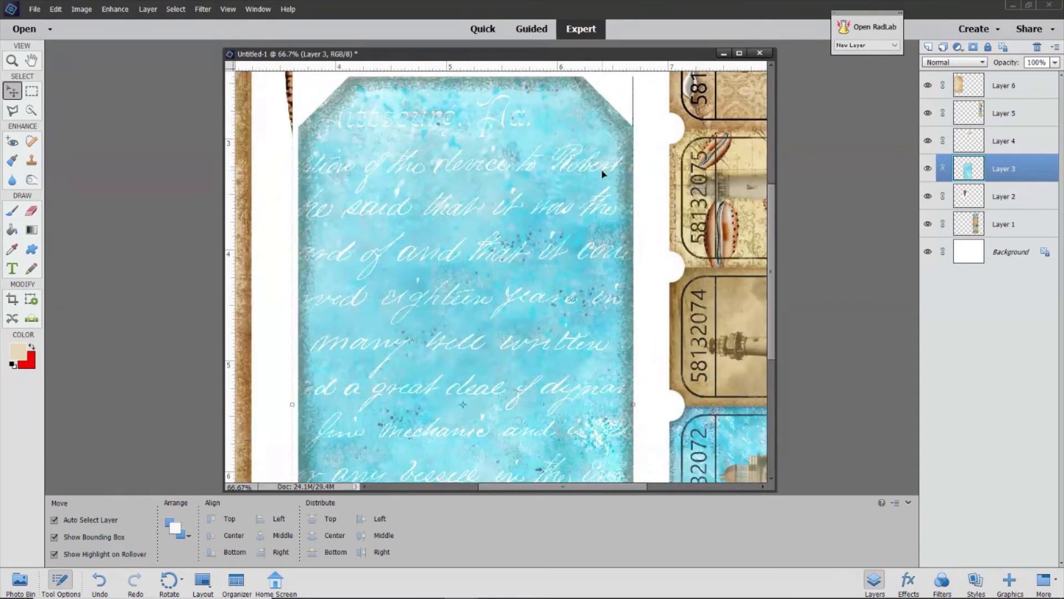
scroll(629, 131, up, 3)
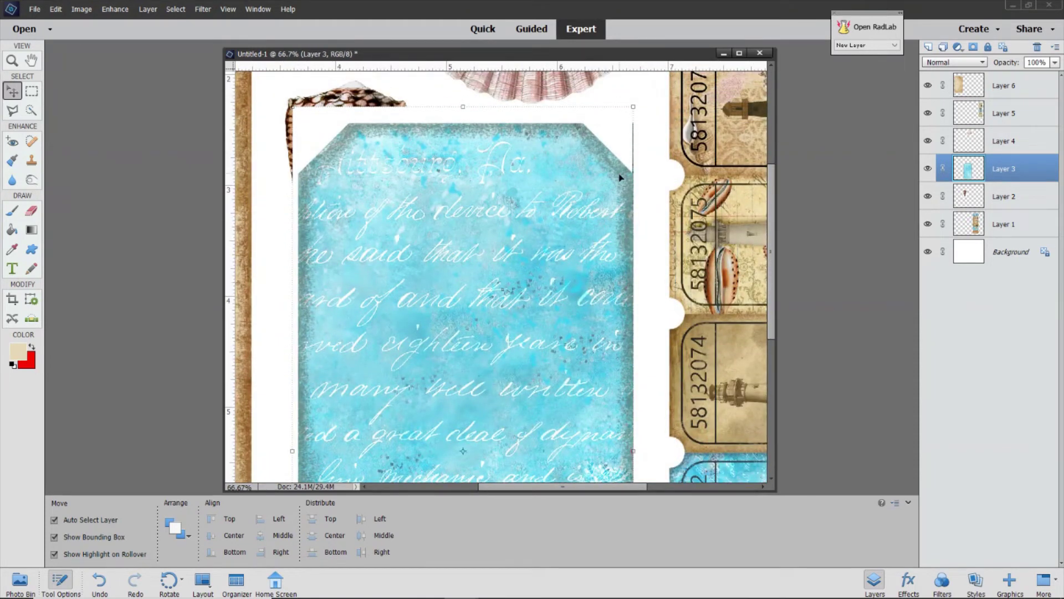
click(637, 148)
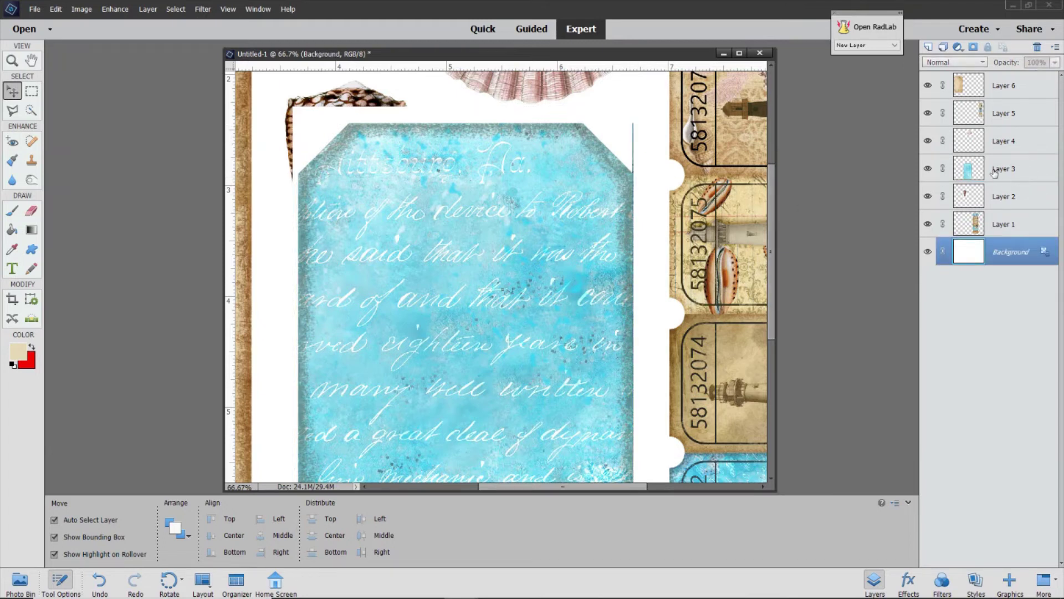
click(490, 261)
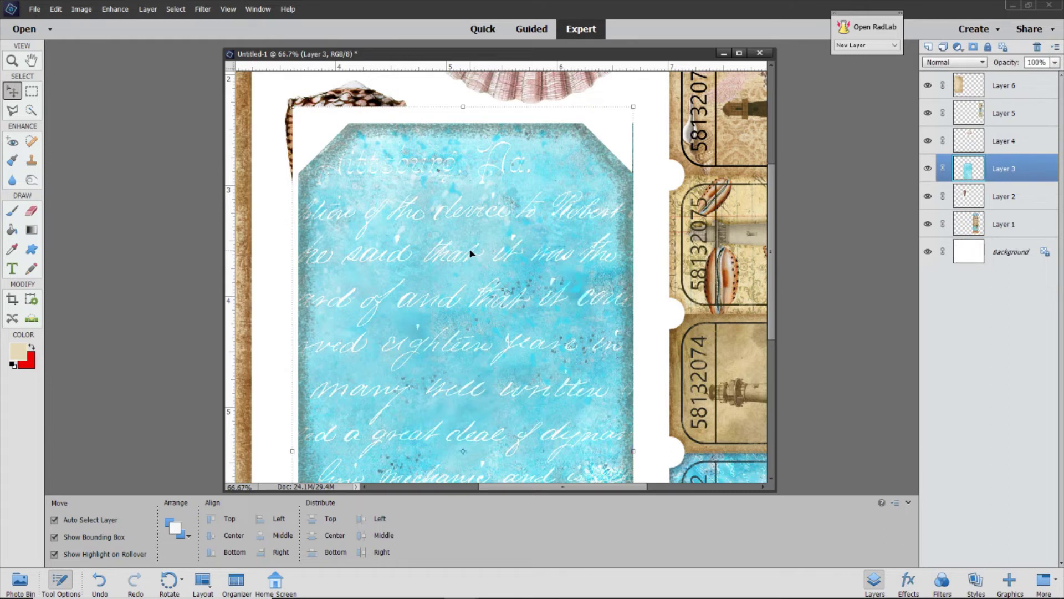
click(30, 214)
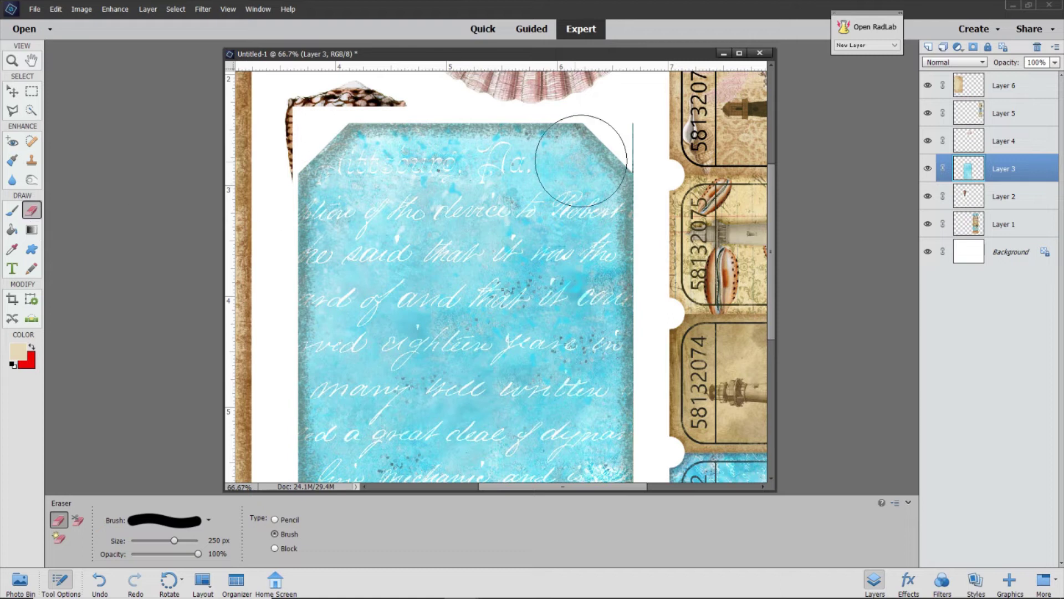
key(bracketleft)
key(bracketleft)
key(bracketleft)
key(bracketleft)
key(bracketleft)
key(bracketleft)
key(bracketleft)
key(bracketleft)
key(bracketleft)
key(bracketleft)
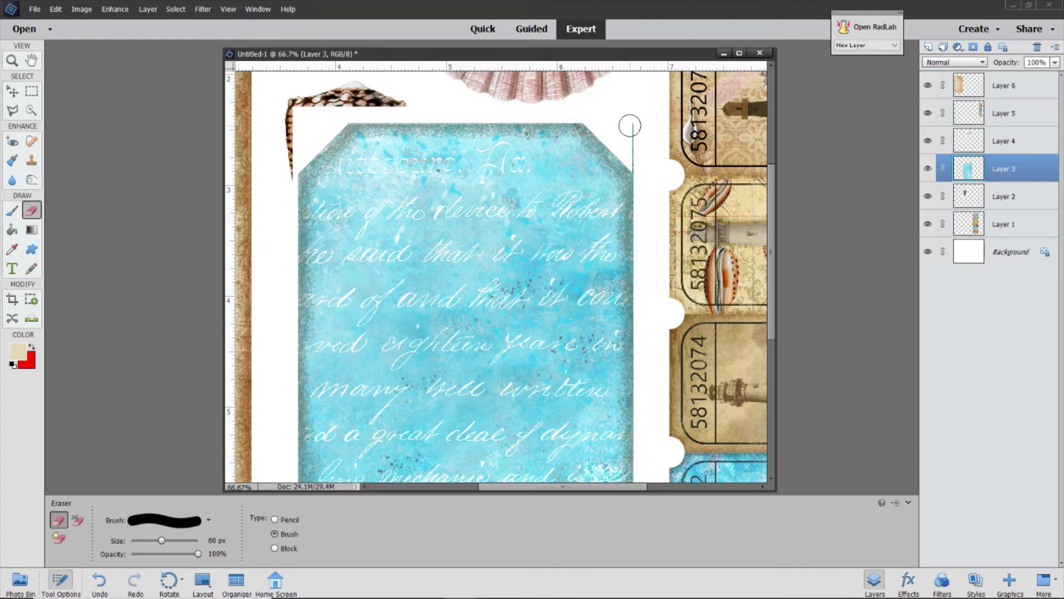
drag(633, 123, 638, 161)
Erase the stray line sticking up at the stamp strip's upper left corner on Layer 5 with the 50 px Eraser.
drag(502, 490, 614, 491)
scroll(638, 437, up, 3)
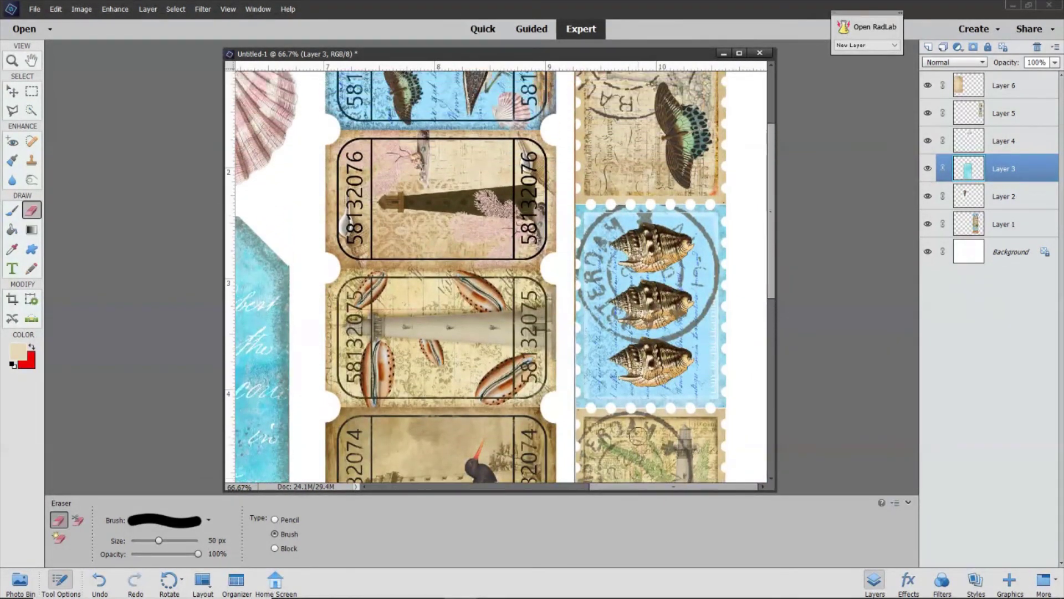
scroll(637, 436, up, 4)
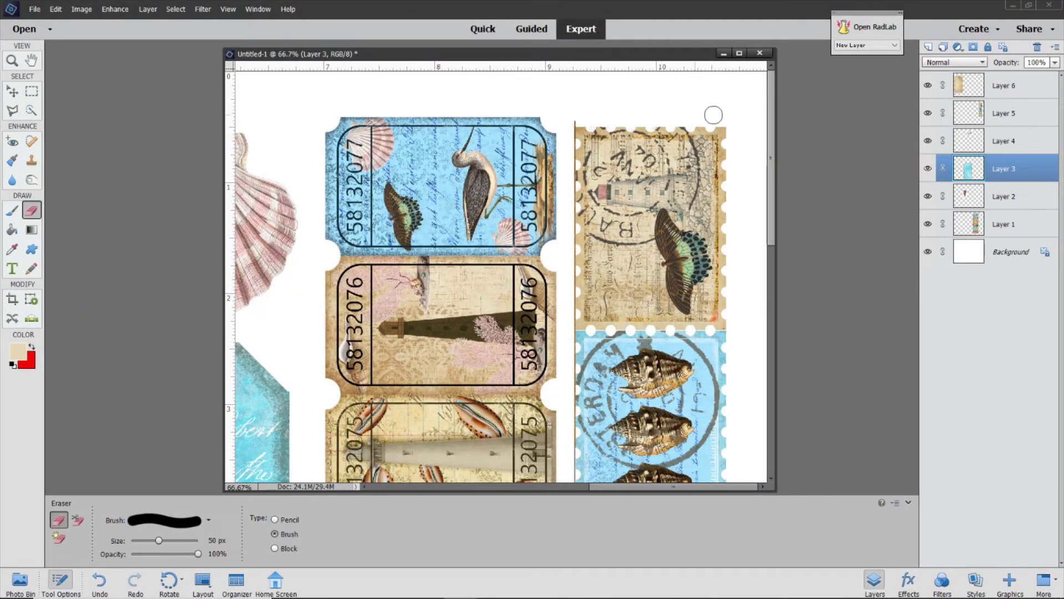
click(996, 115)
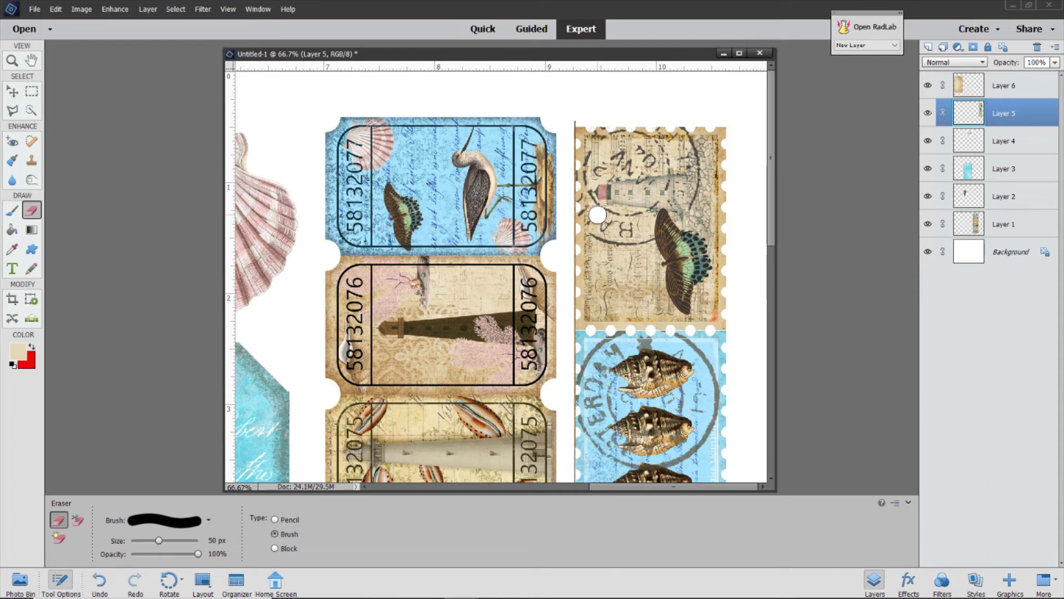
key(ctrl+z)
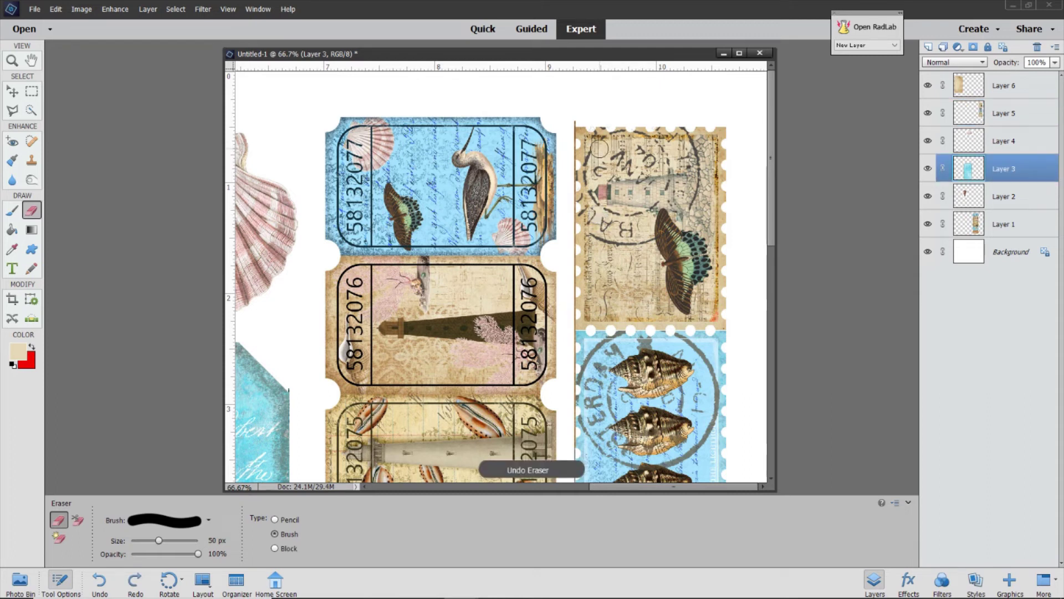
click(996, 114)
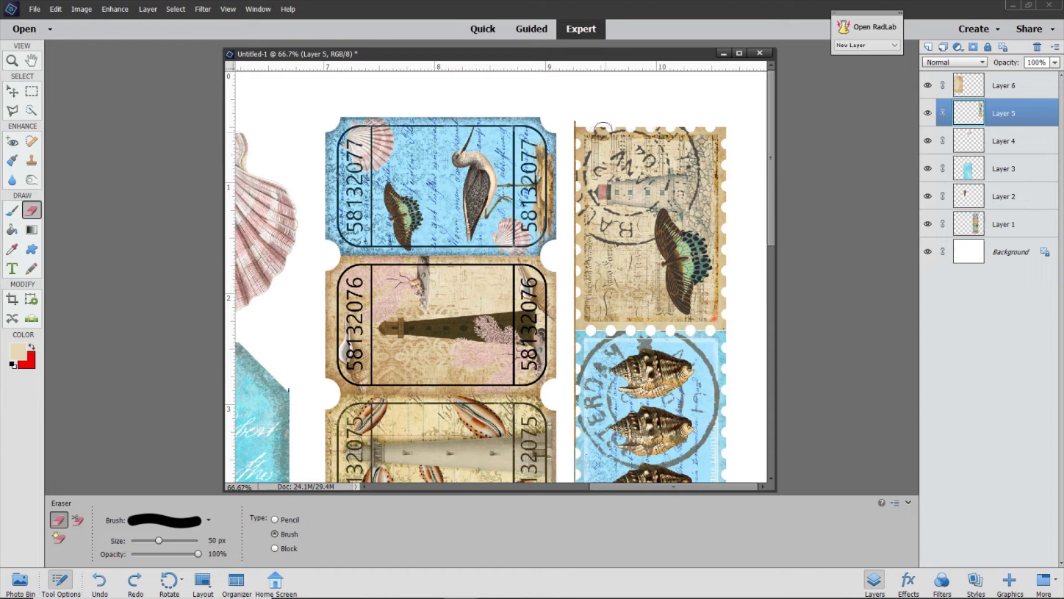
click(575, 118)
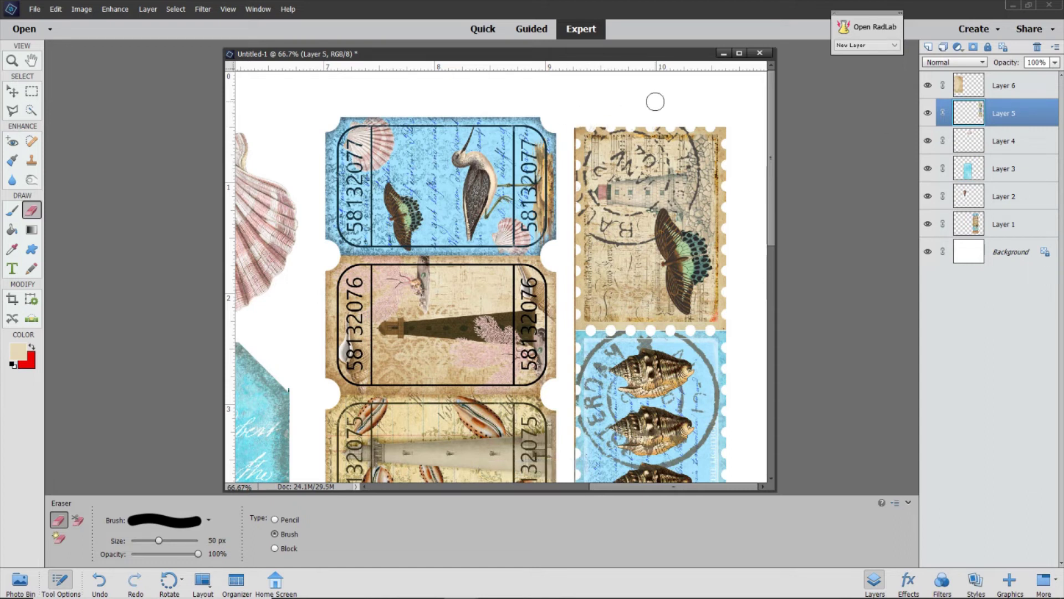
Move the brown tag up to the page's top left and place the scallop shell directly beneath it.
scroll(663, 197, down, 5)
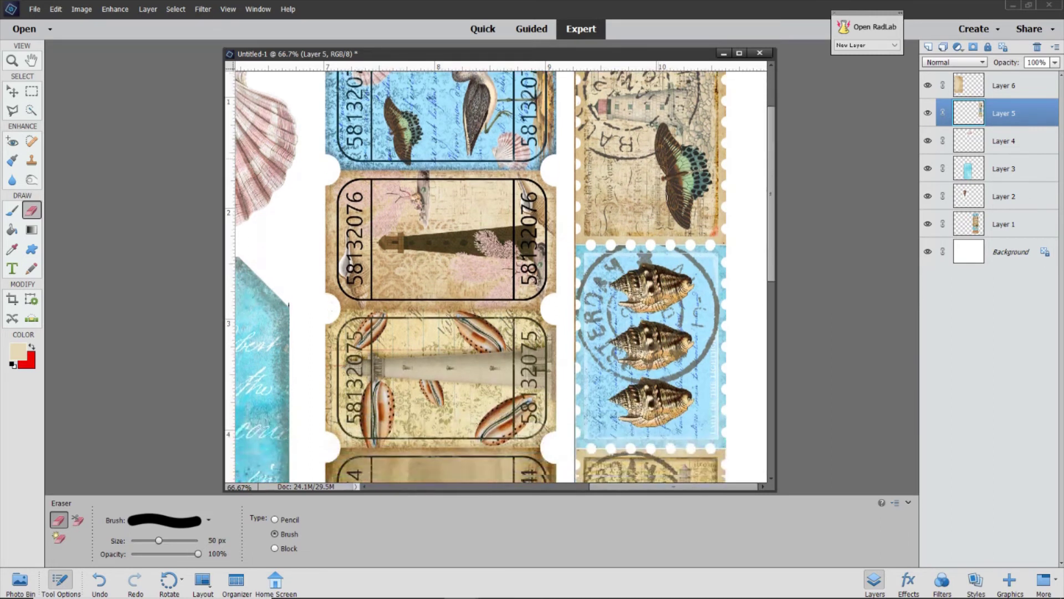
scroll(658, 195, down, 8)
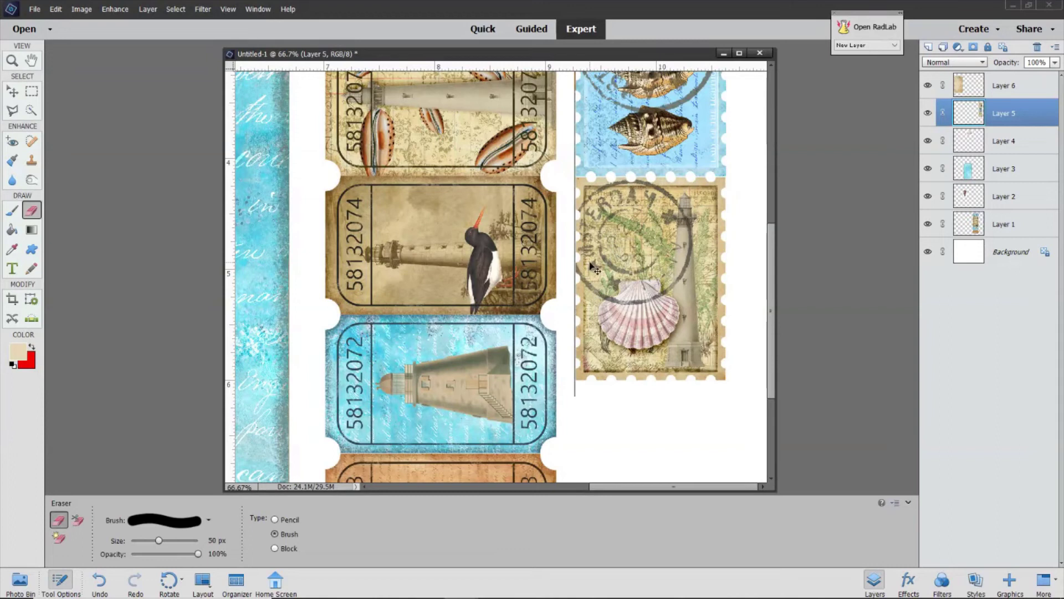
key(ctrl+0)
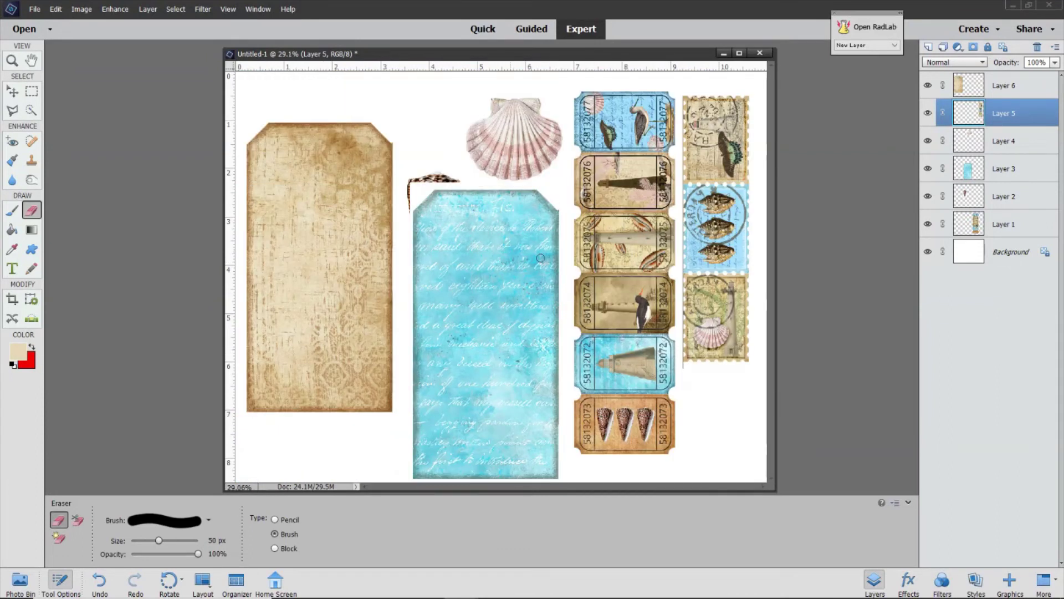
click(13, 92)
drag(319, 243, 323, 206)
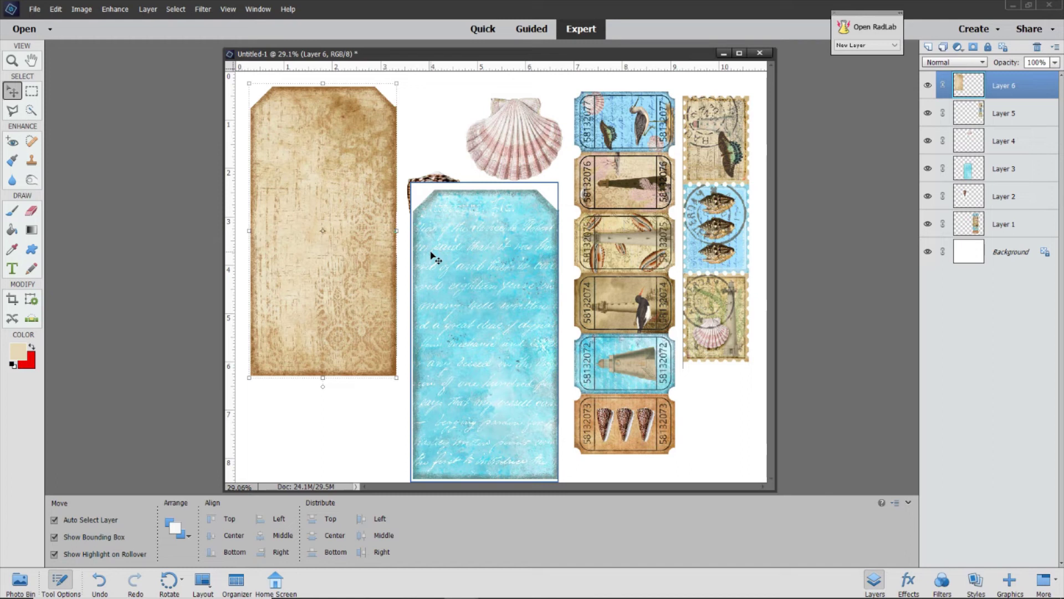
drag(496, 169, 296, 436)
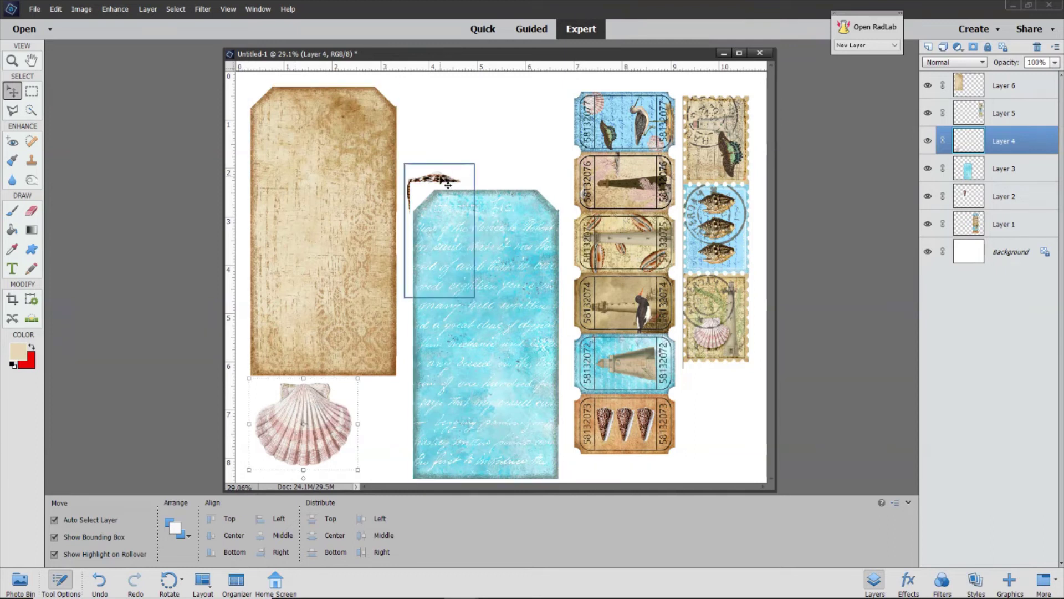
Move the blue tag up beside the brown one, place the cone shell below it, and nudge the ticket strip slightly left.
drag(447, 184, 711, 342)
drag(485, 253, 476, 151)
drag(703, 400, 459, 409)
drag(607, 331, 598, 331)
Rotate the cone shell's layer 90° right and position the shell below the blue tag, beside the scallop shell.
click(458, 416)
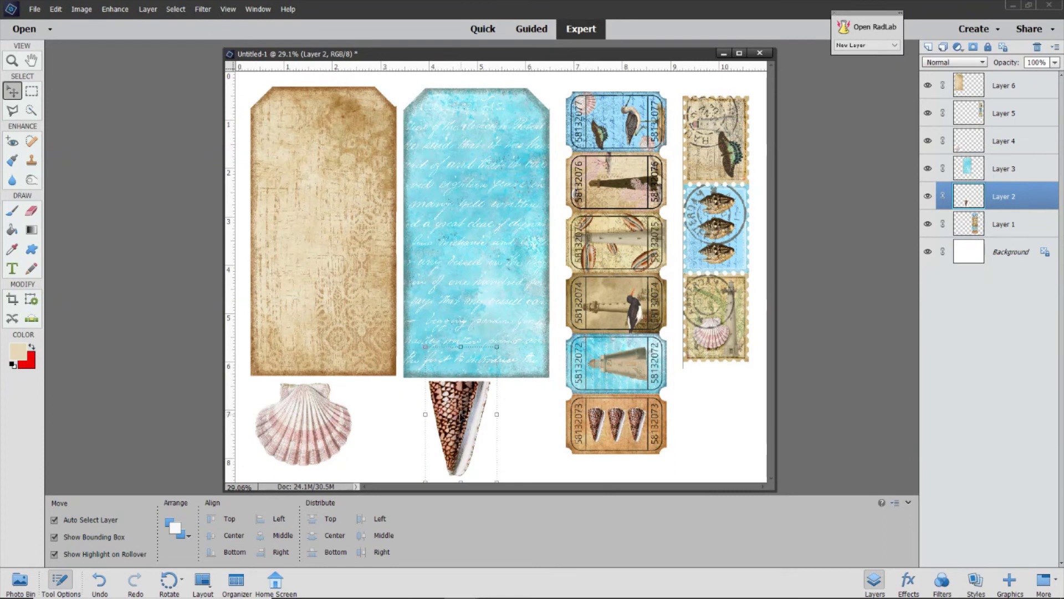
click(82, 10)
mouse_move(92, 24)
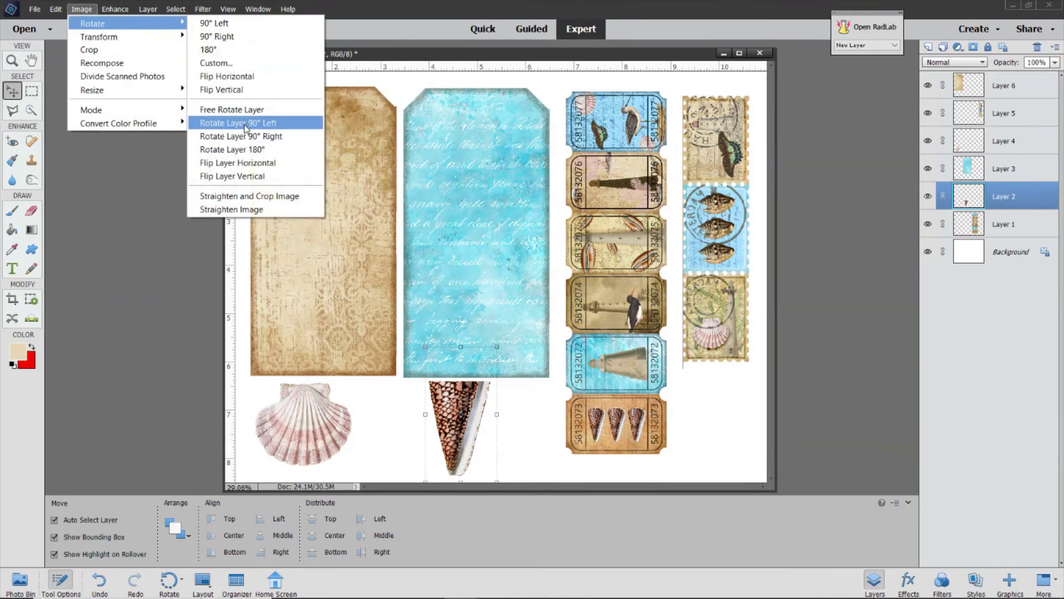
click(249, 138)
drag(471, 419, 507, 424)
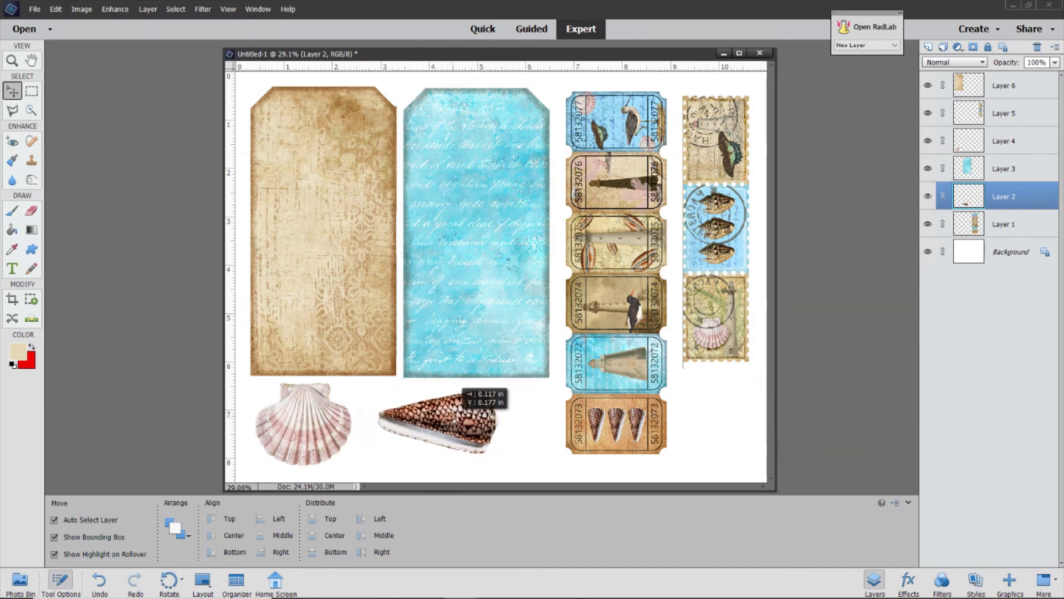
click(537, 435)
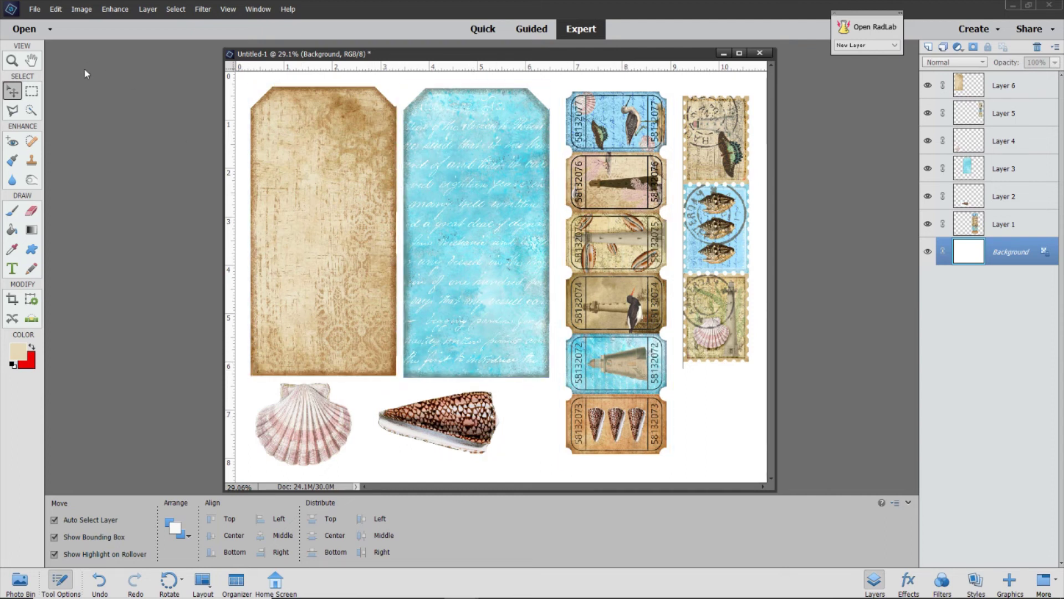
Open the print setup for the page and examine the printer's advanced properties with the Photo Printing preset, cancelling out of the printer settings.
click(35, 9)
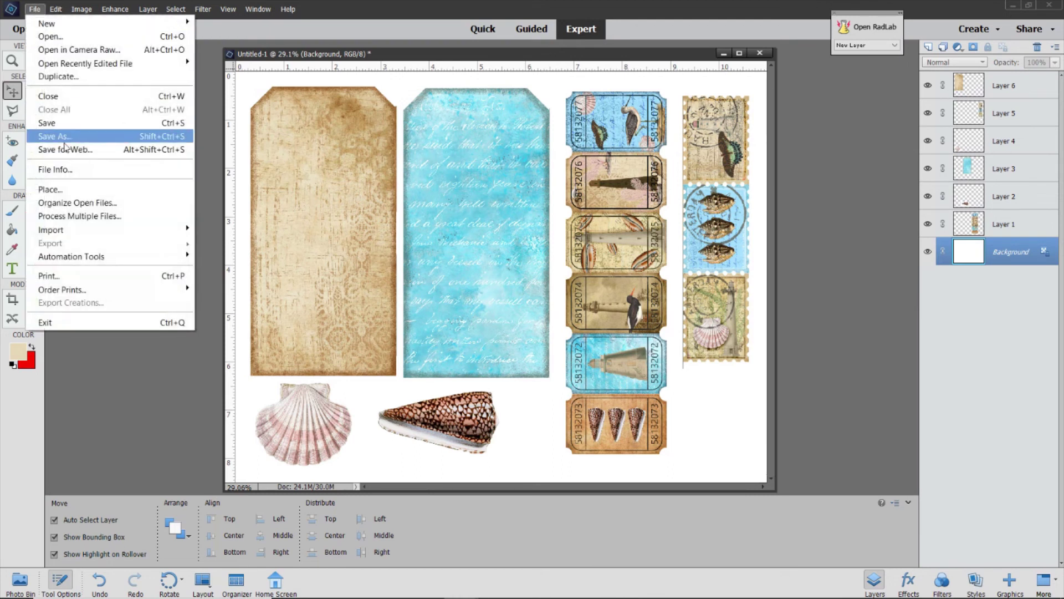
click(57, 275)
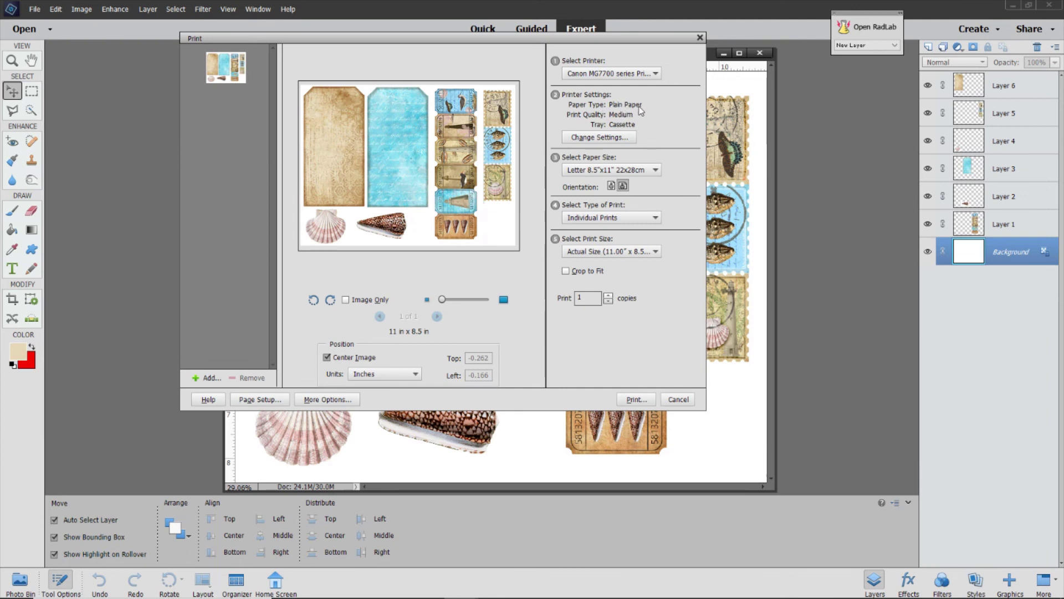
click(597, 139)
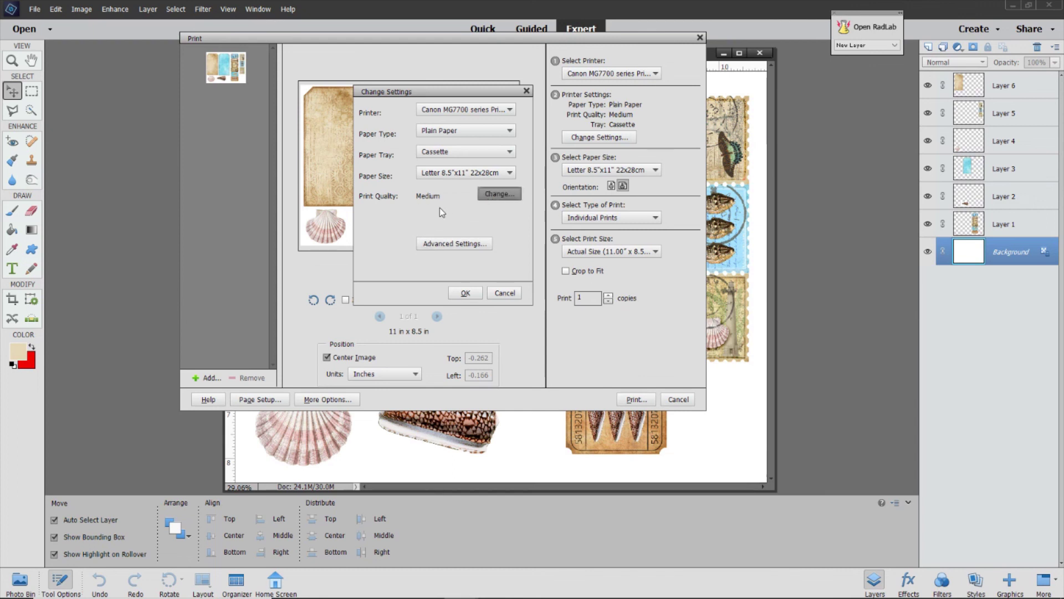
click(439, 176)
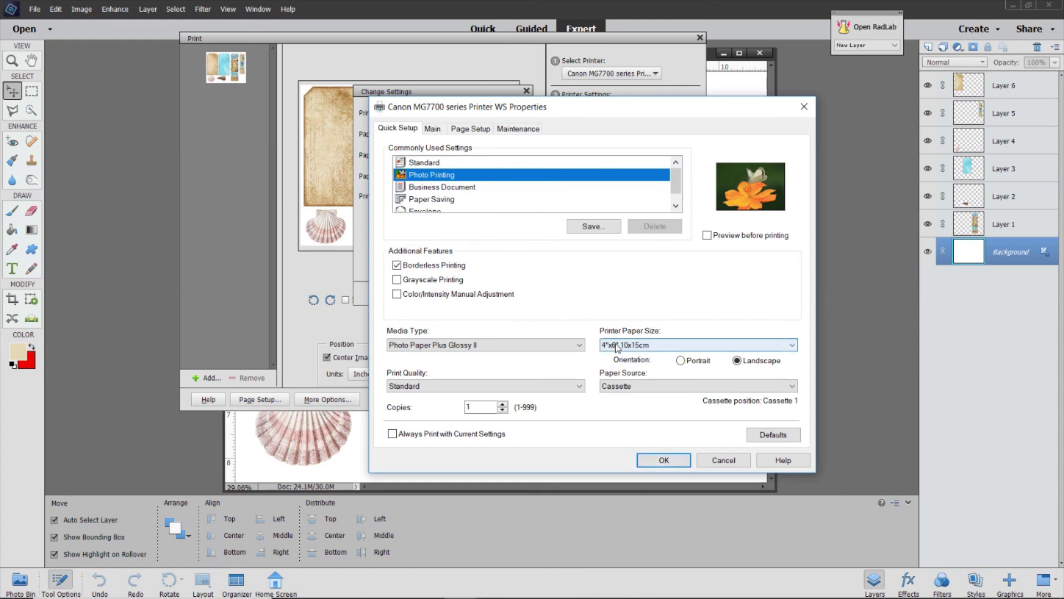
click(721, 460)
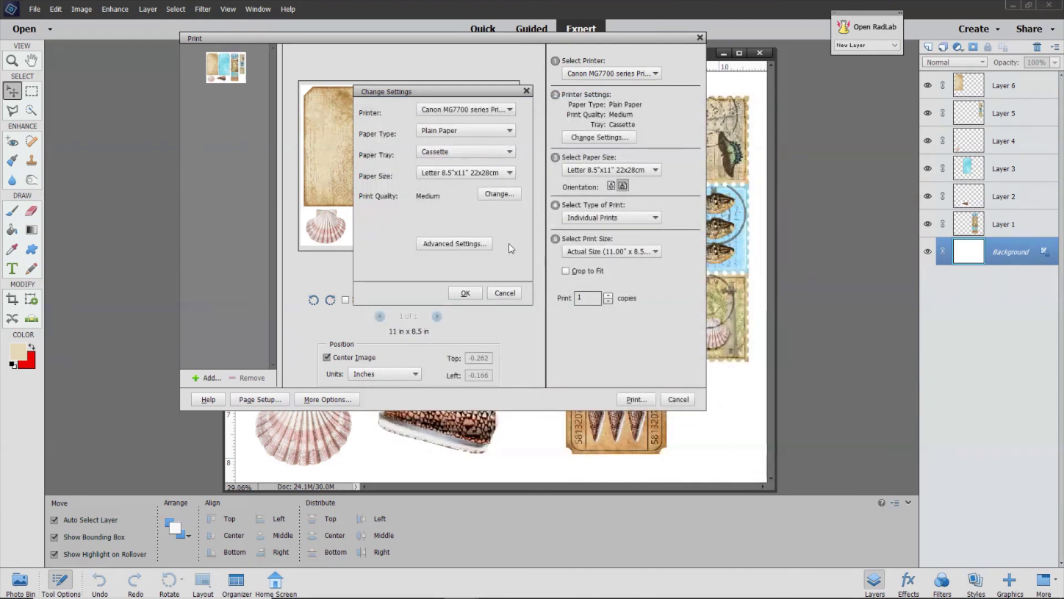
click(503, 293)
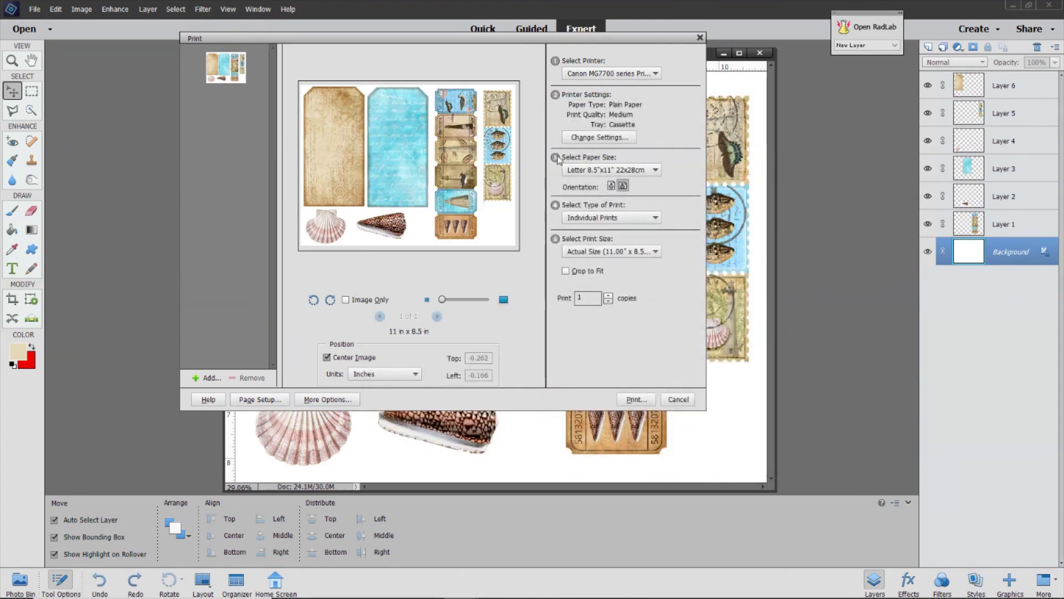